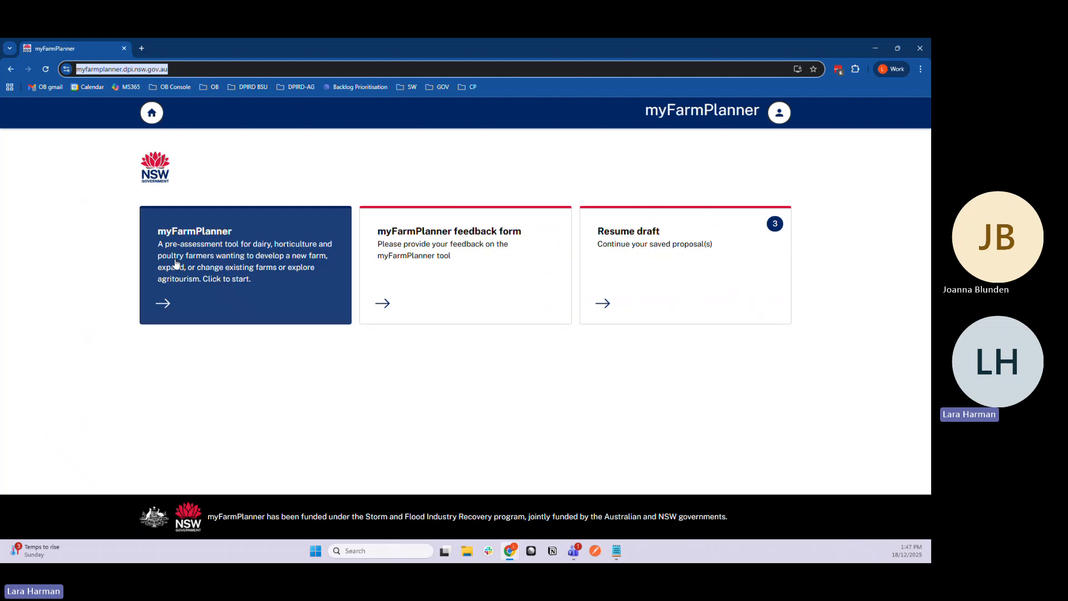
# Start a new myFarmPlanner form instead of resuming a draft, and look through its introduction page
pyautogui.click(233, 275)
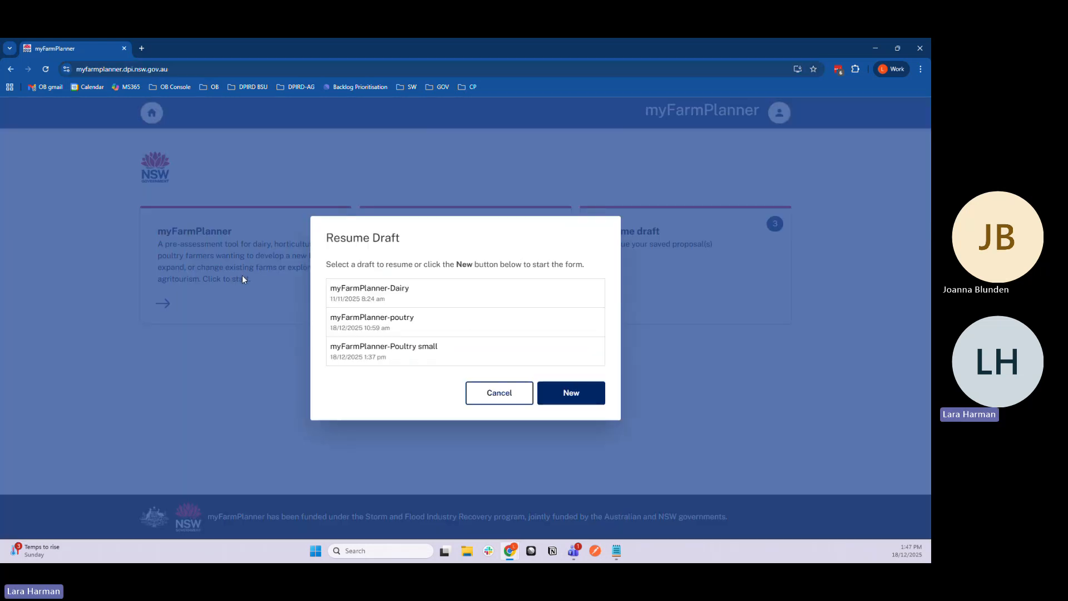
pyautogui.click(591, 398)
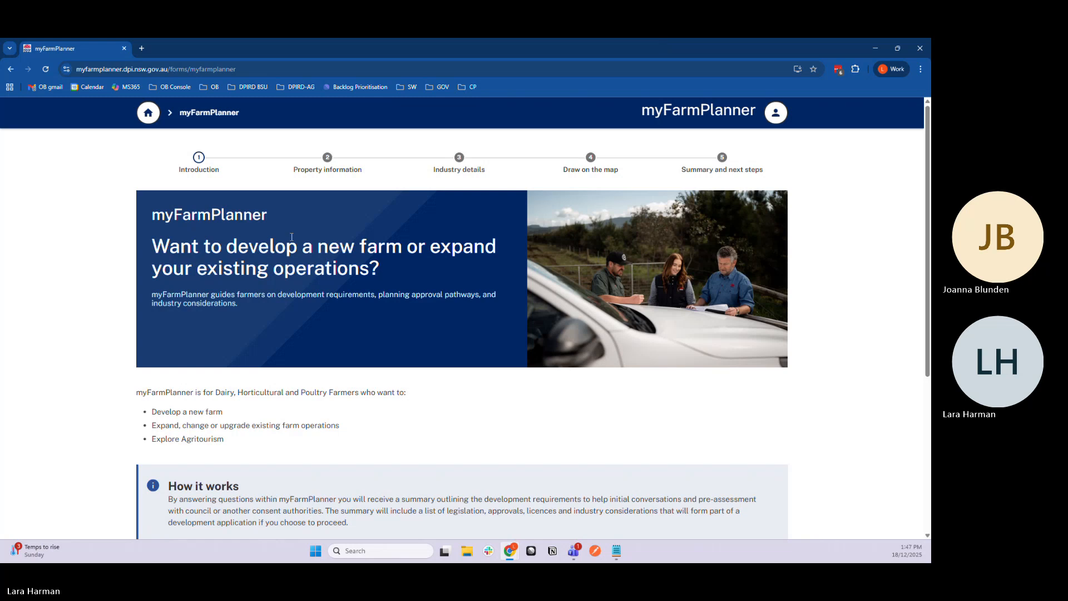
pyautogui.scroll(-3, 111, 299)
pyautogui.scroll(3, 111, 300)
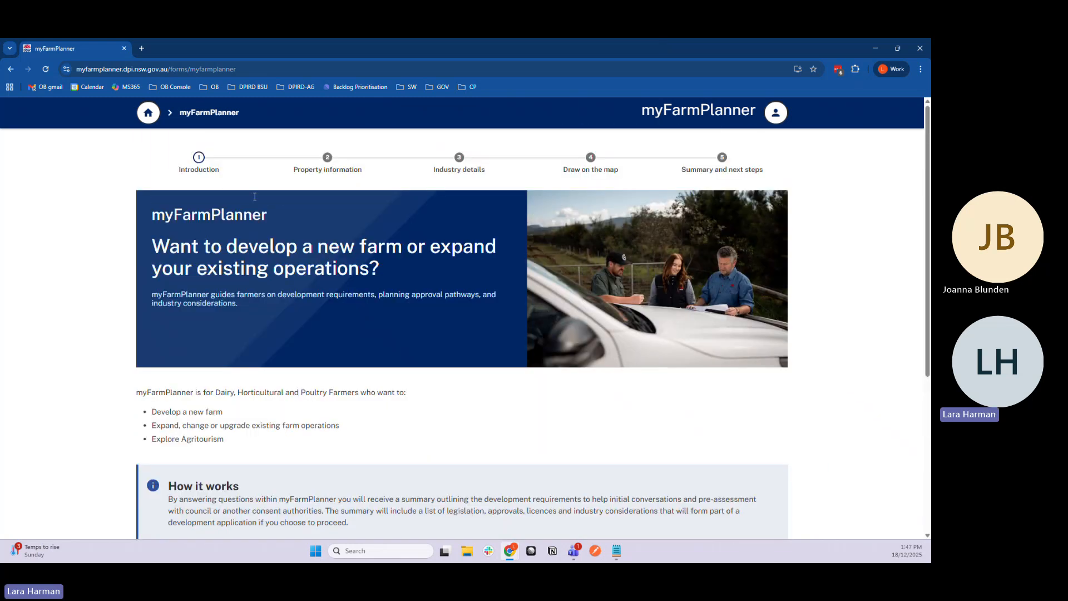
pyautogui.scroll(-2, 255, 197)
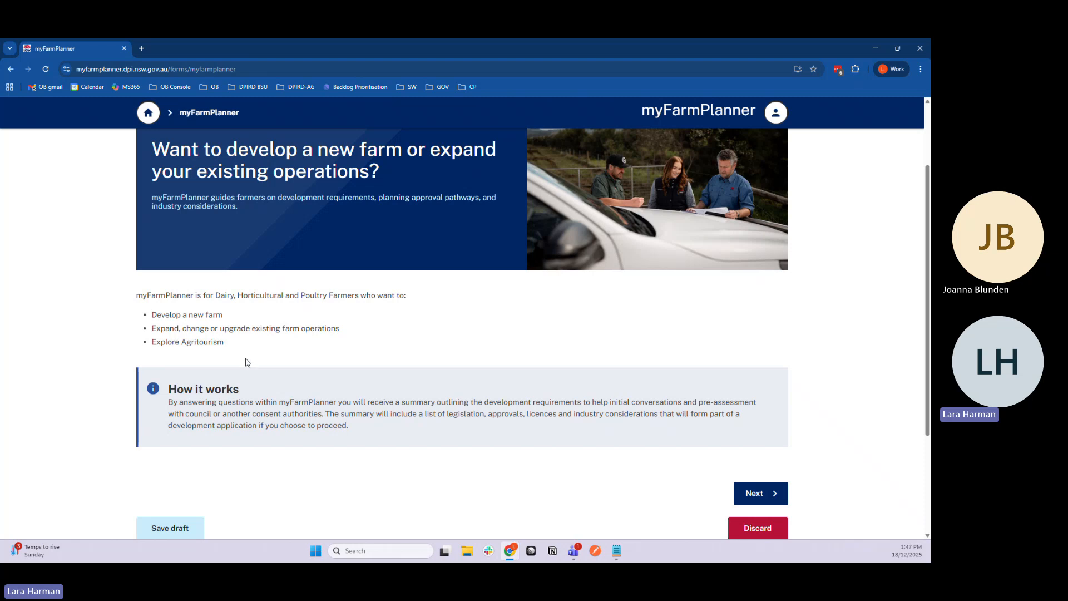
pyautogui.scroll(1, 245, 362)
pyautogui.scroll(2, 245, 362)
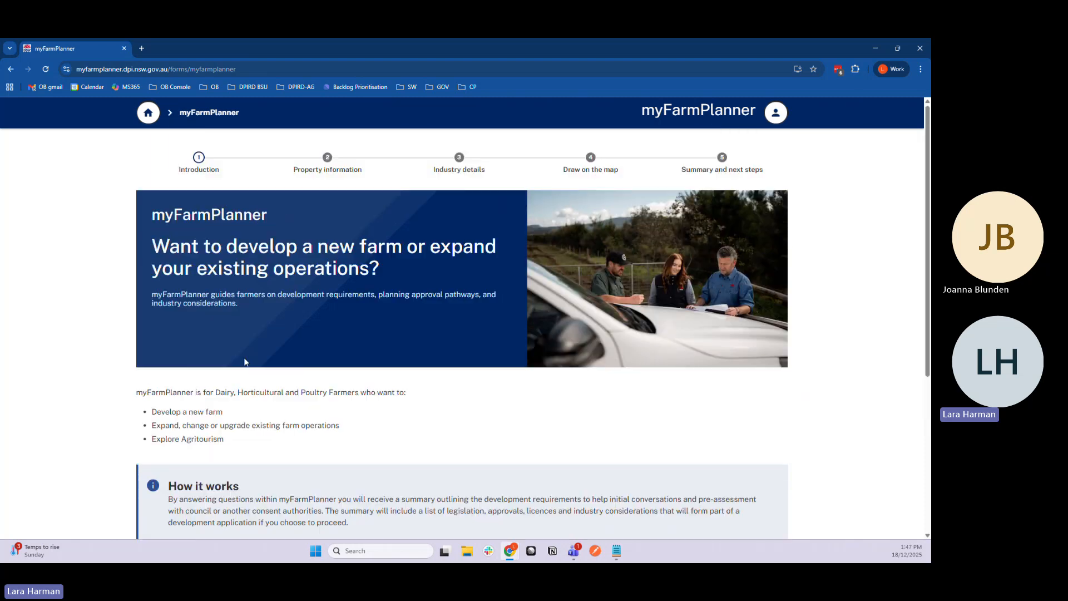
# Go to the property information stage and enter the property's address, choosing the matching suggestion
pyautogui.click(310, 171)
pyautogui.scroll(-3, 231, 420)
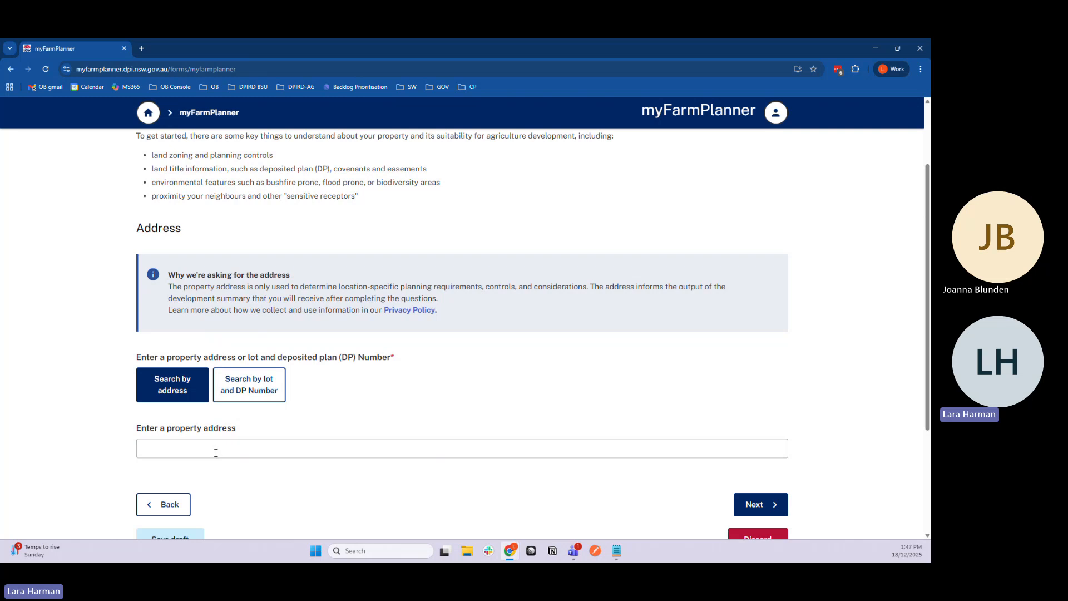
pyautogui.click(219, 452)
pyautogui.write('815 Tocal Road')
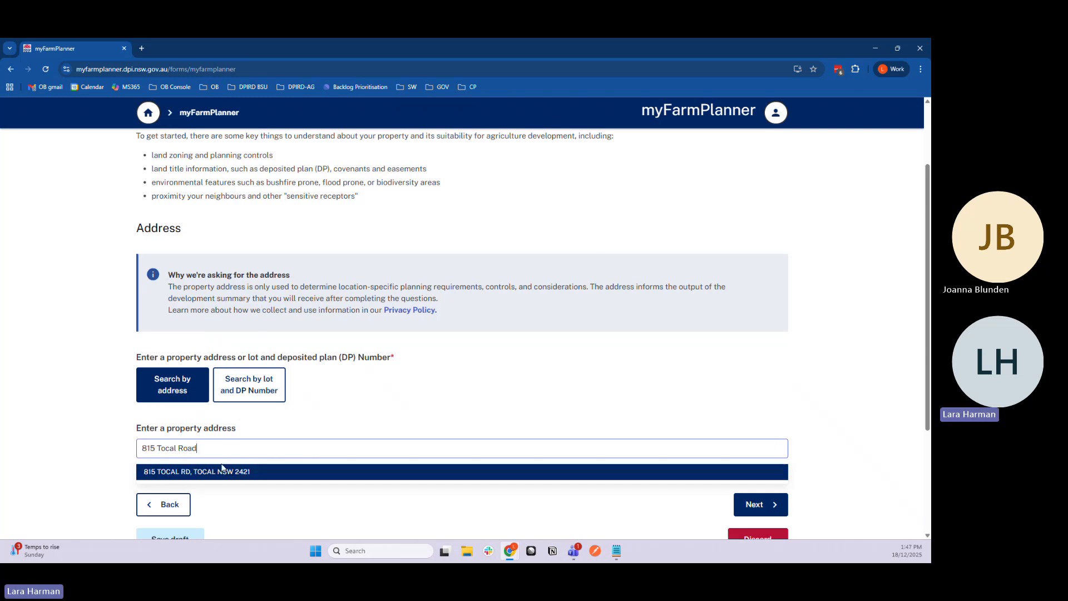
pyautogui.click(221, 471)
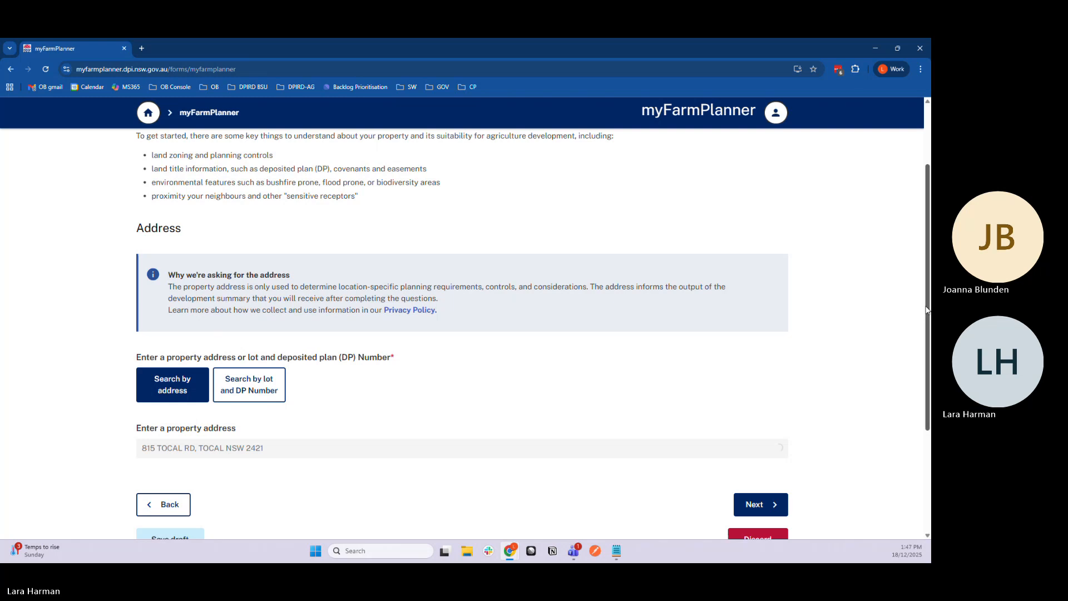
# Examine the property map with its boundary and overlays, along with the zoning information beneath it
pyautogui.moveTo(930, 306); pyautogui.dragTo(929, 363)
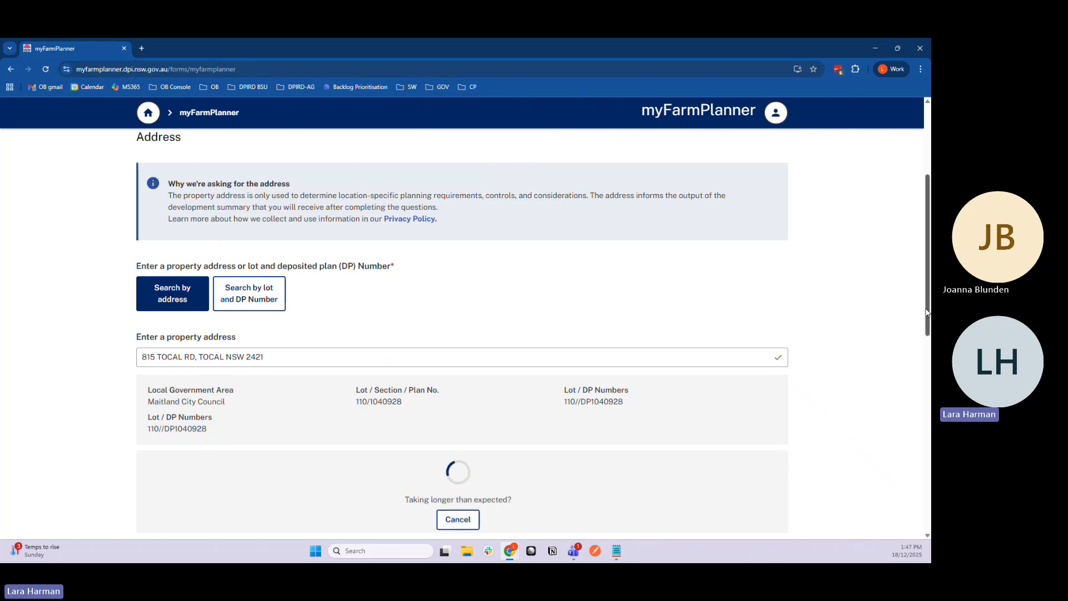
pyautogui.moveTo(928, 313); pyautogui.dragTo(930, 464)
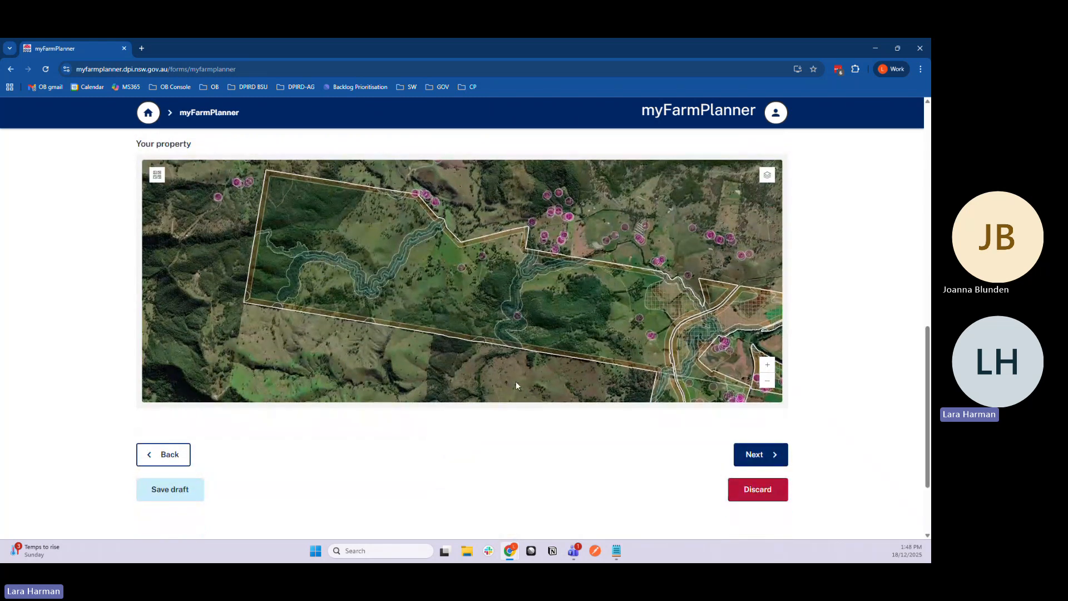
pyautogui.scroll(2, 499, 362)
pyautogui.scroll(-2, 499, 362)
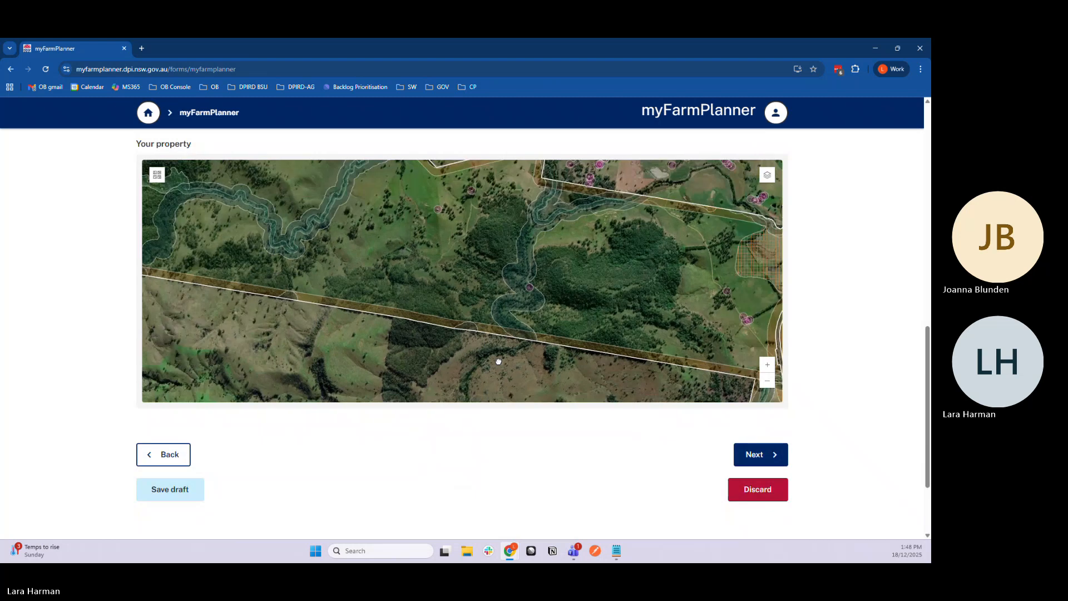
pyautogui.moveTo(541, 296); pyautogui.dragTo(463, 259)
pyautogui.moveTo(927, 349); pyautogui.dragTo(922, 325)
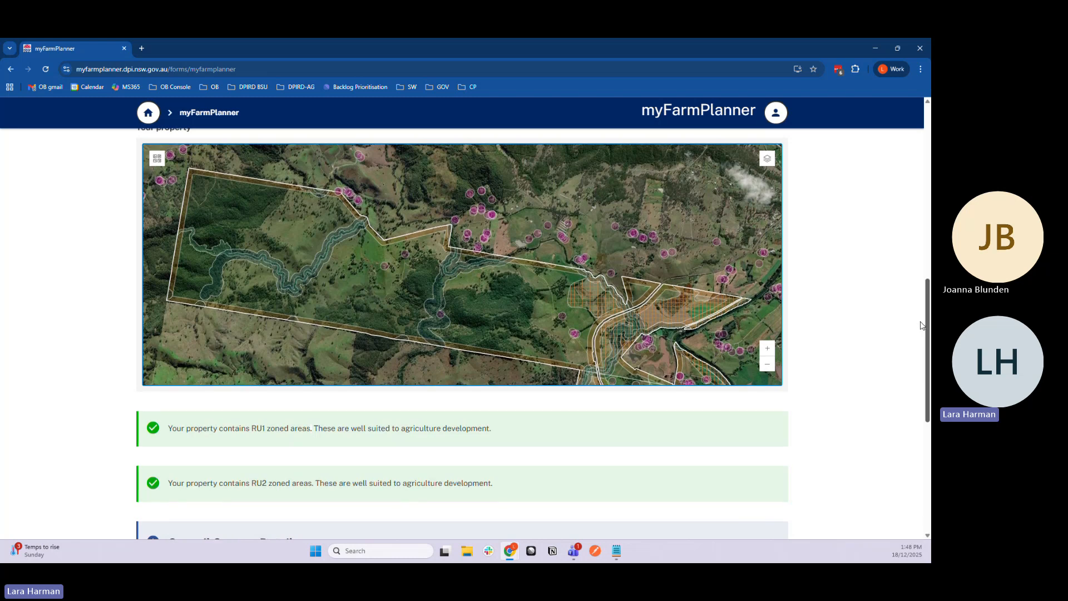
pyautogui.moveTo(921, 326); pyautogui.dragTo(930, 301)
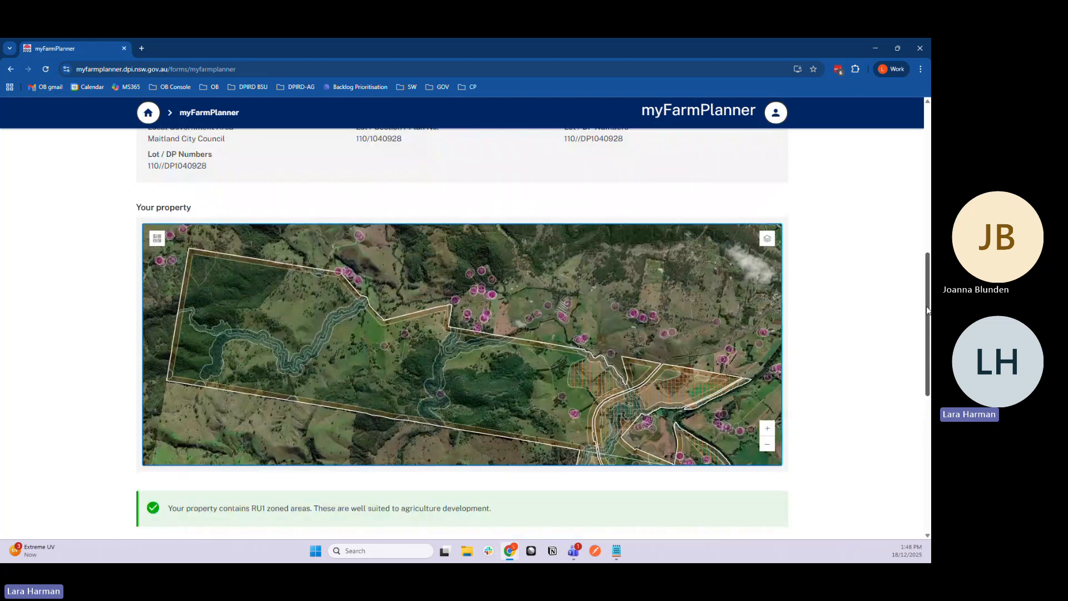
# Show the bushfire prone land layer on the property map, and toggle the watercourse and wetlands layers
pyautogui.click(768, 239)
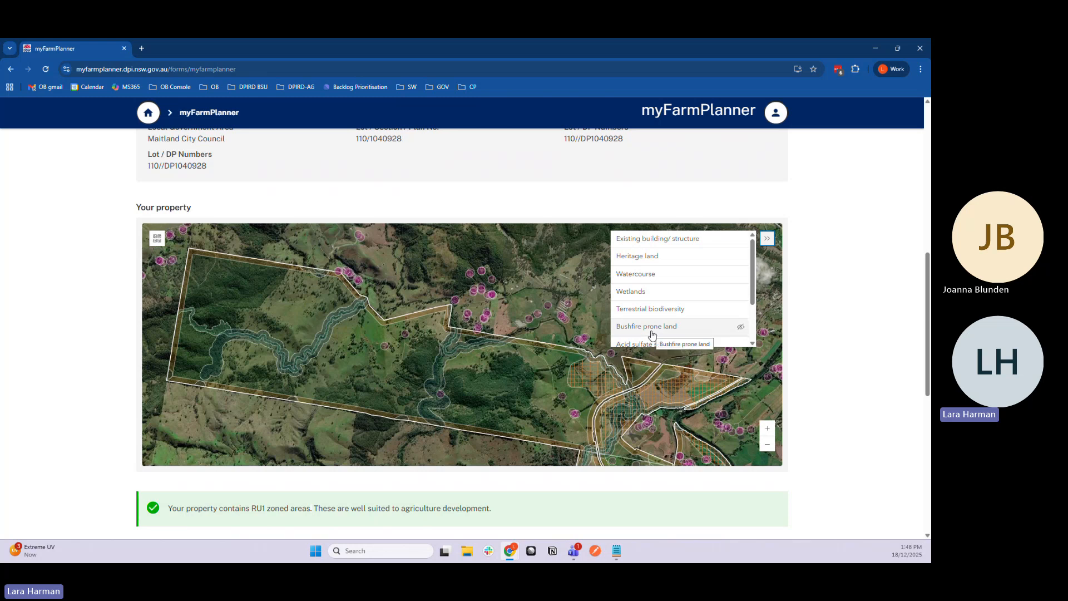
pyautogui.click(741, 328)
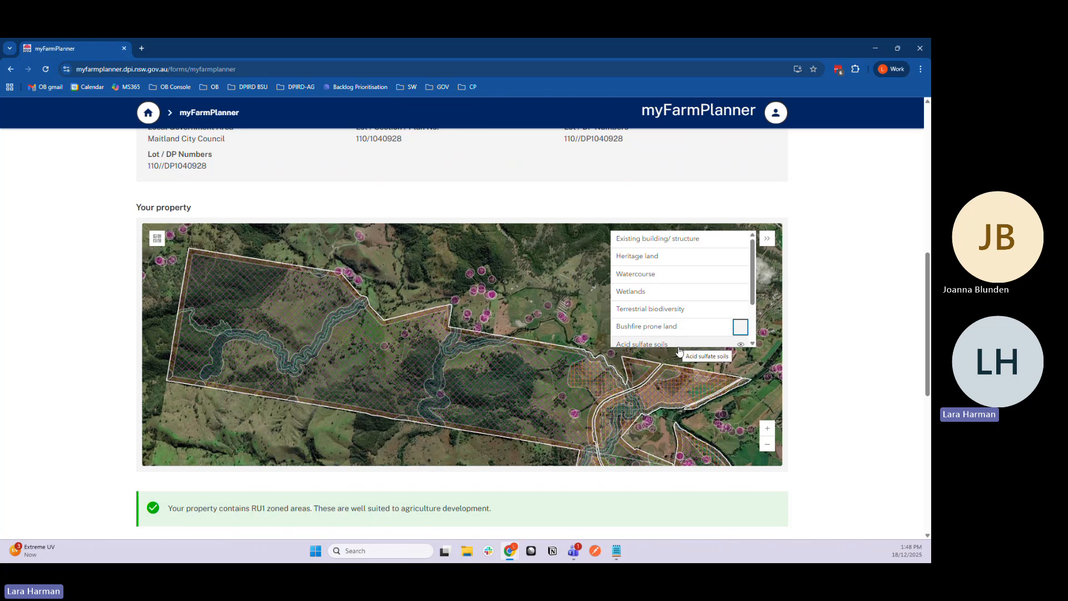
pyautogui.click(632, 275)
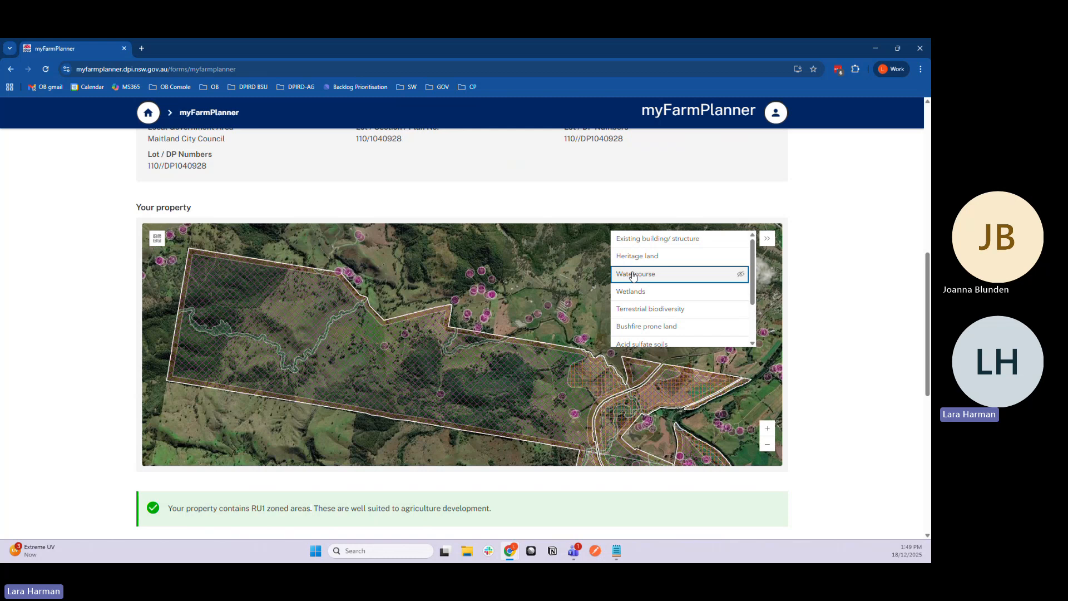
pyautogui.click(633, 275)
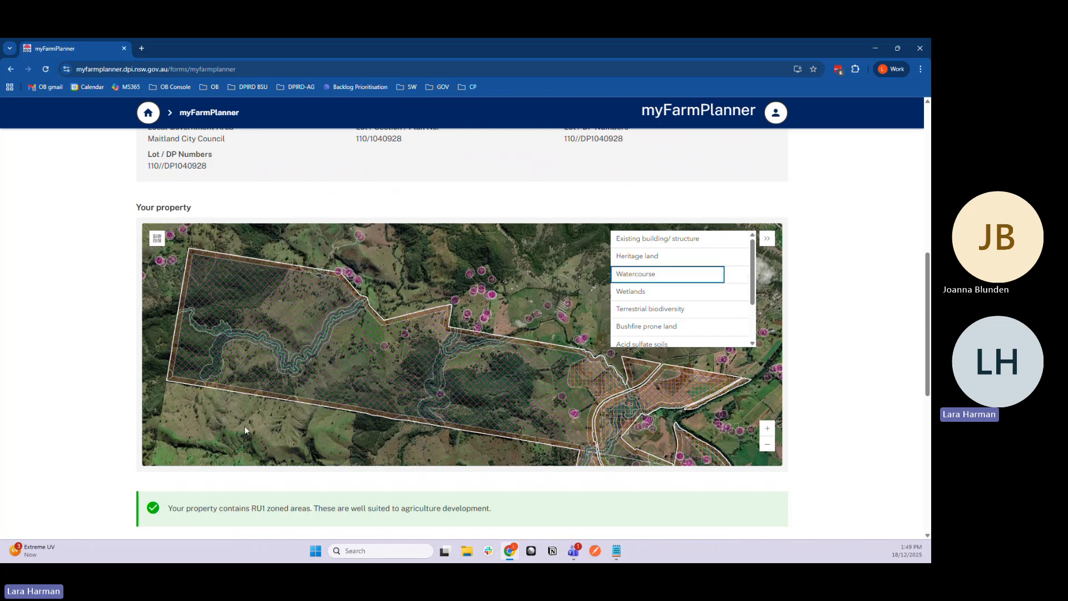
pyautogui.click(633, 300)
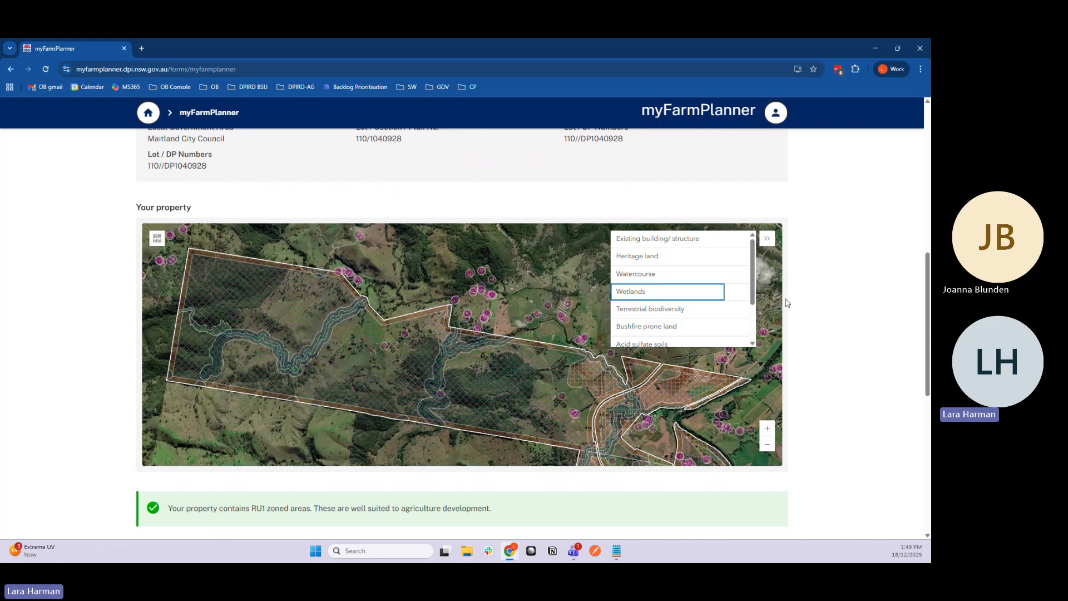
# Continue to the industry details, choose Poultry as the industry and answer Yes to owning the property
pyautogui.moveTo(928, 358); pyautogui.dragTo(928, 364)
pyautogui.scroll(-5, 929, 365)
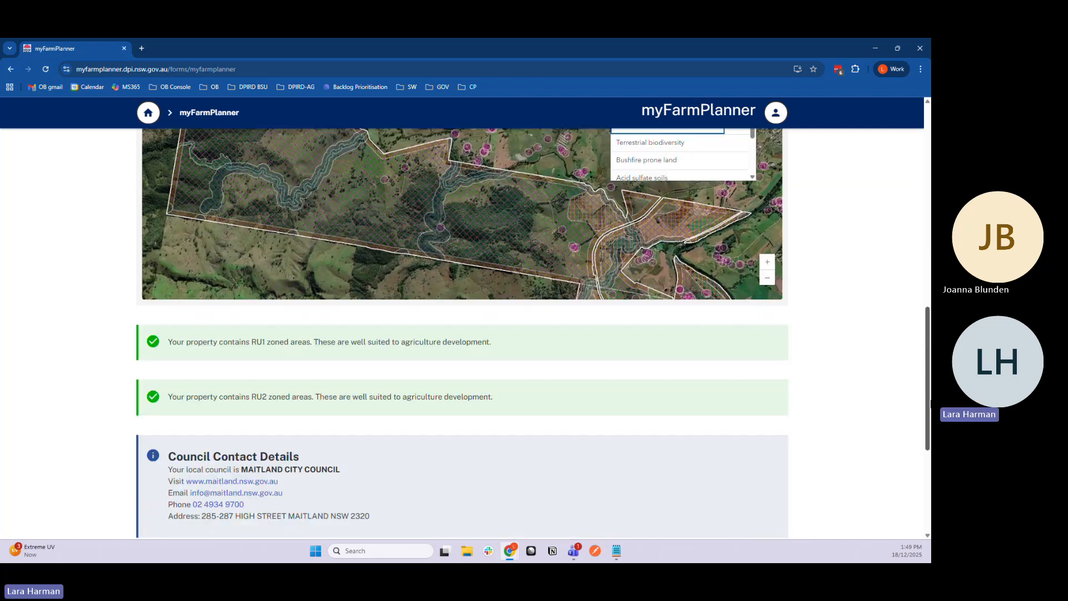
pyautogui.click(746, 437)
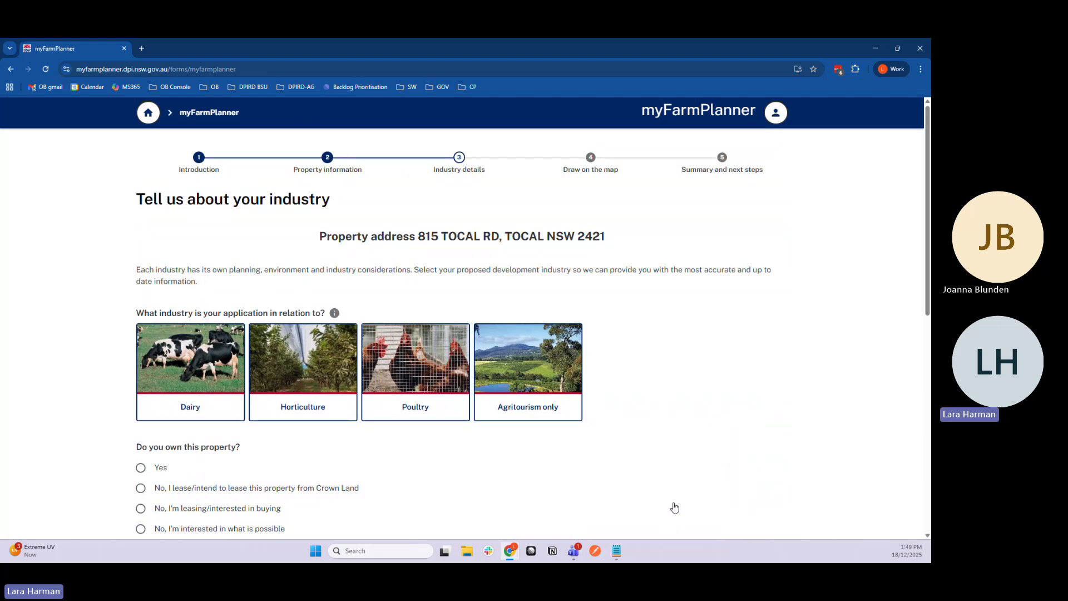
pyautogui.click(455, 415)
pyautogui.click(142, 478)
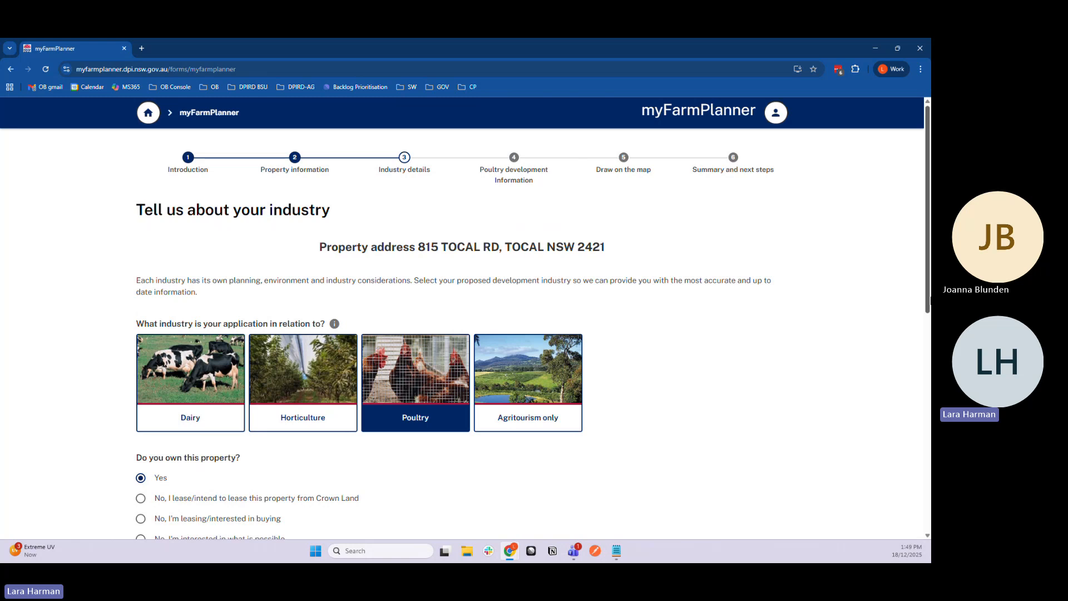
# Review the natural disaster recovery section and the list of agriculture grant programs, leaving the list collapsed
pyautogui.moveTo(929, 301); pyautogui.dragTo(926, 470)
pyautogui.scroll(-2, 929, 424)
pyautogui.scroll(-1, 928, 428)
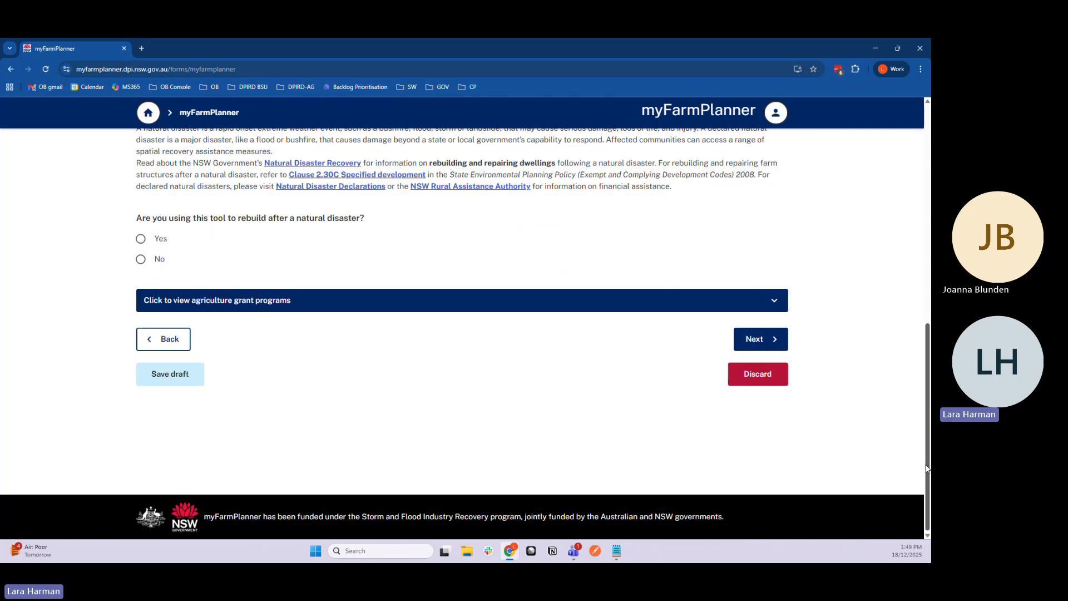
pyautogui.moveTo(927, 469); pyautogui.dragTo(926, 432)
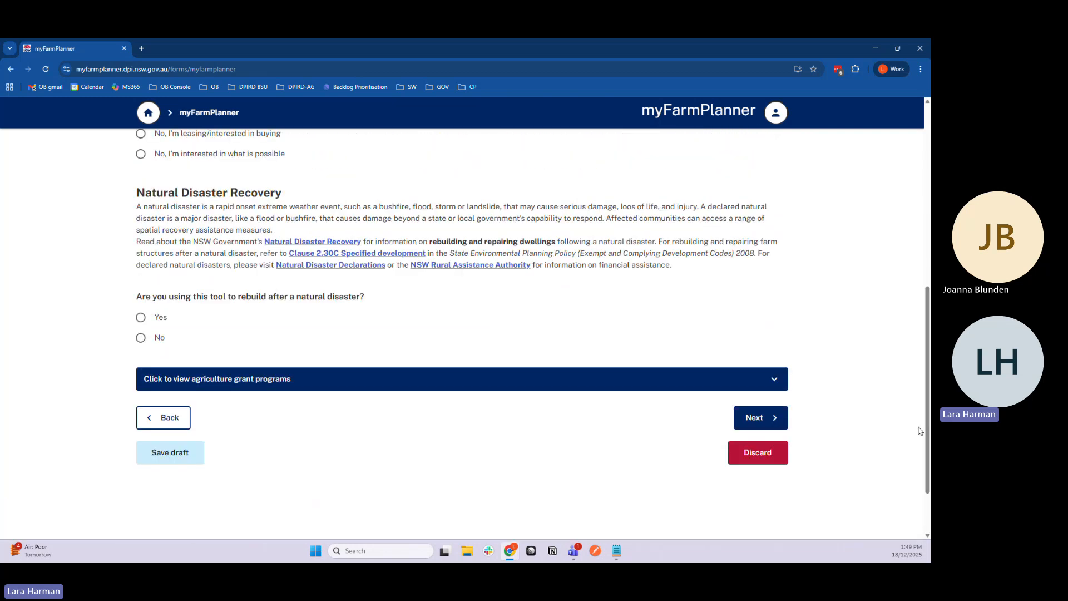
pyautogui.click(604, 385)
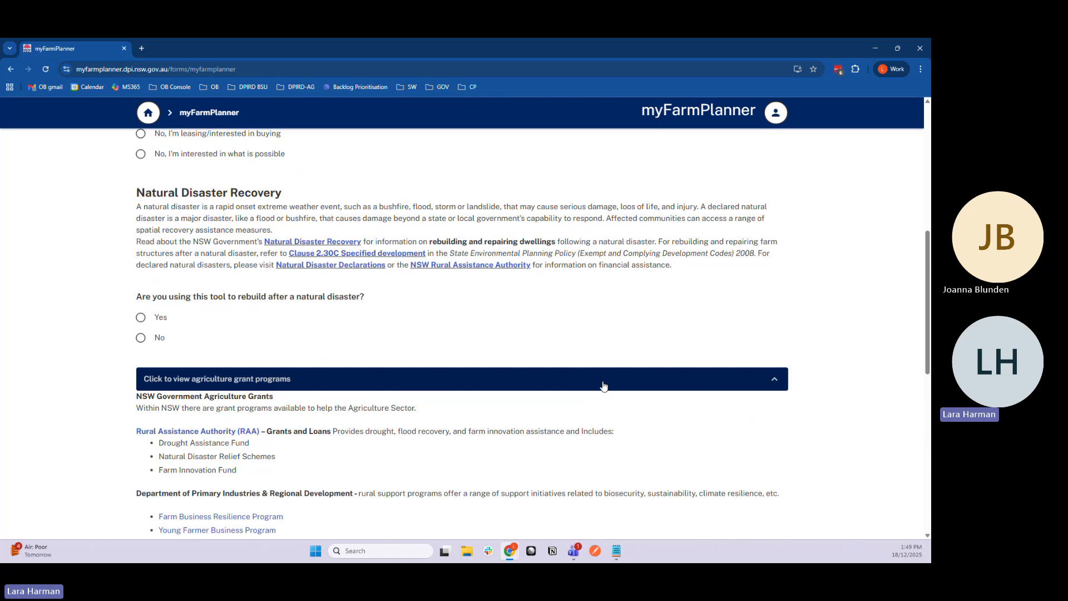
pyautogui.click(604, 385)
# Continue to the poultry development information and enter the overview "new farm with 1500 chickens, egg facility"
pyautogui.click(767, 427)
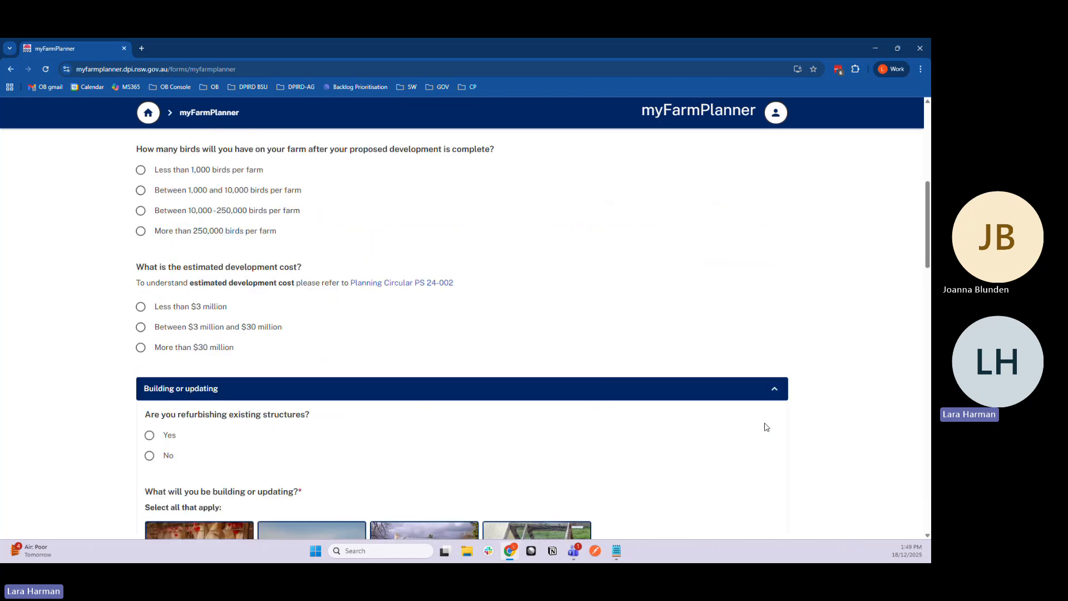
pyautogui.click(207, 414)
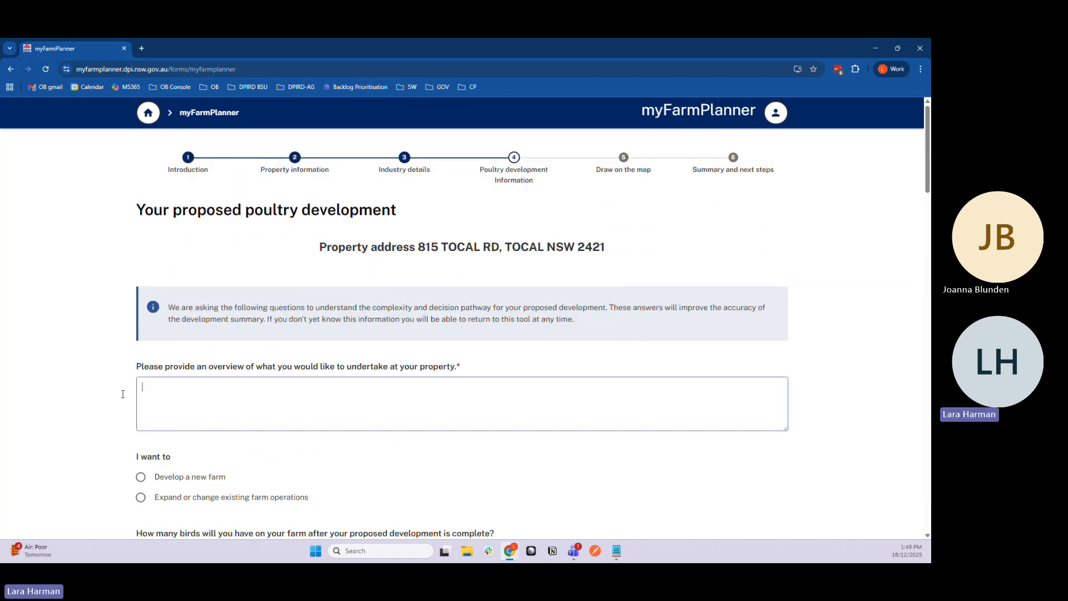
pyautogui.write('new farm with 1500 ch')
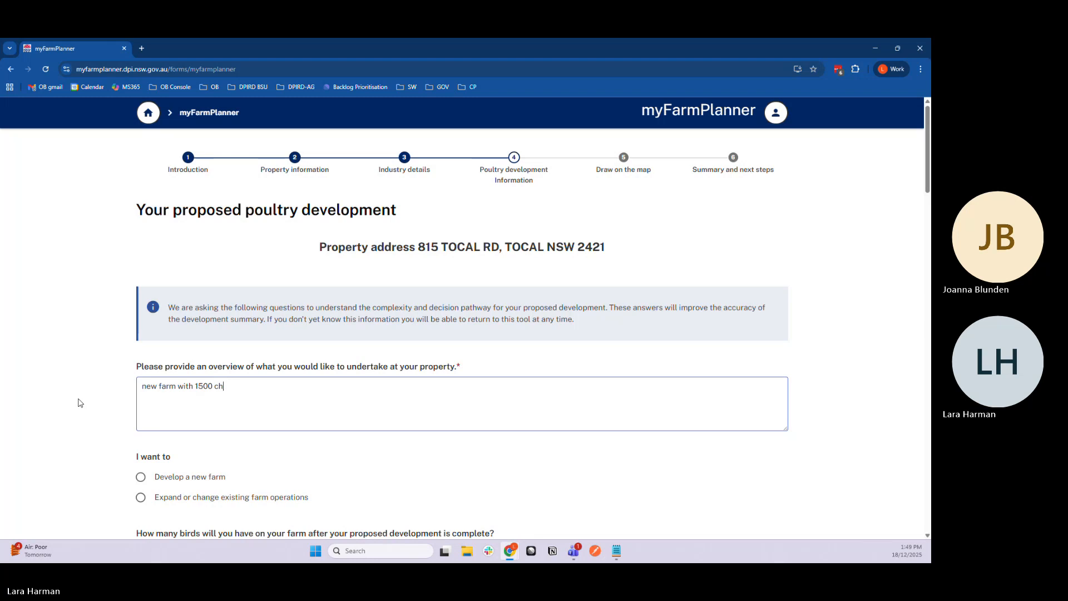
pyautogui.write('ickens,')
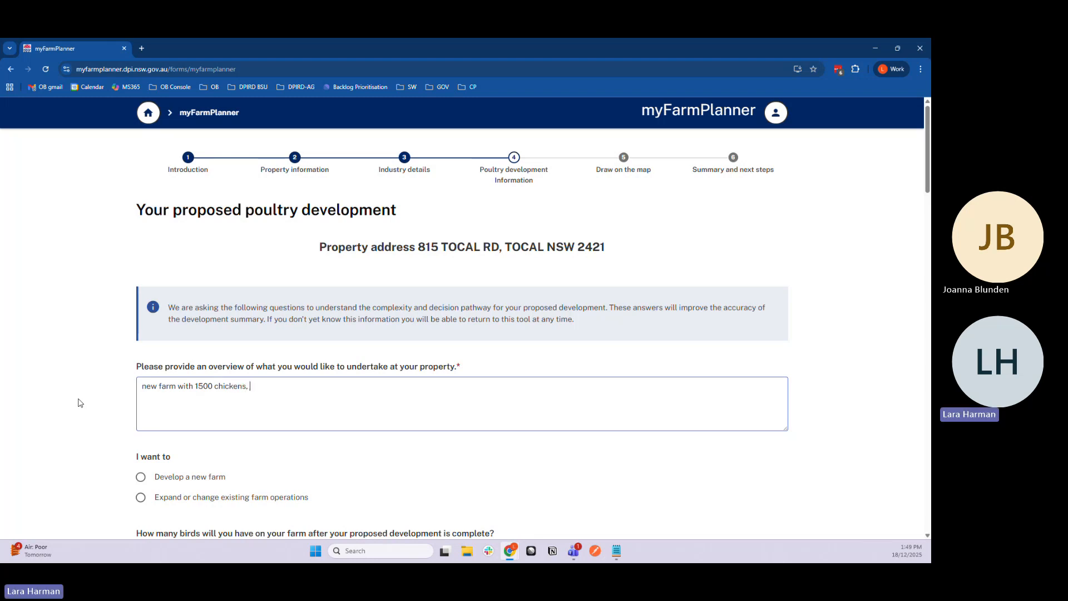
pyautogui.write(' egg facility')
# Specify developing a new farm with between 1,000 and 10,000 birds after the development is complete
pyautogui.scroll(-2, 108, 427)
pyautogui.click(142, 381)
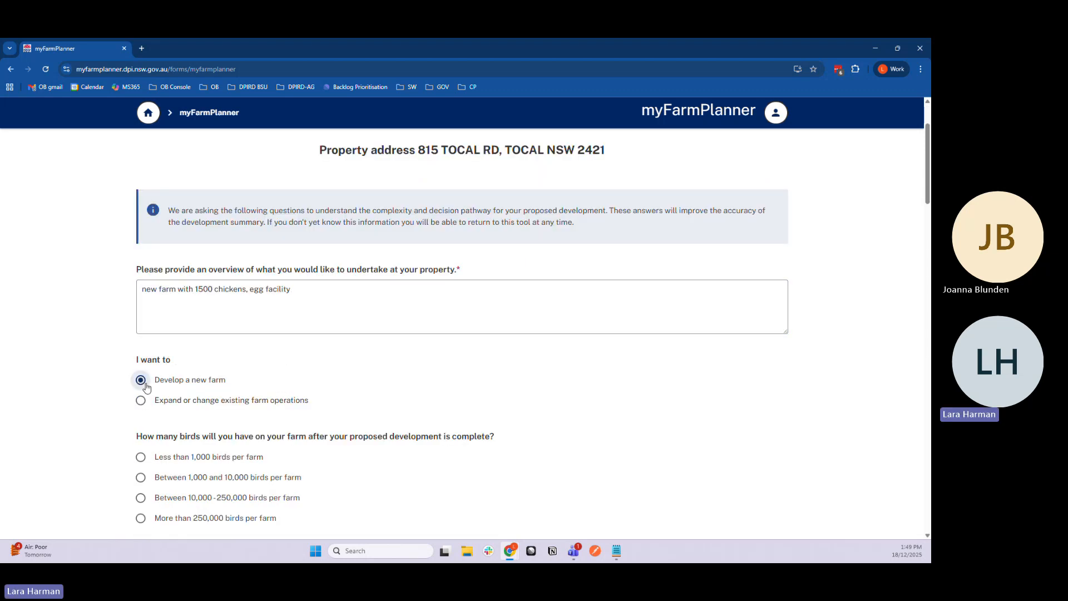
pyautogui.click(249, 482)
# Set the estimated development cost to less than $3 million and select Eggs as the new poultry activity
pyautogui.scroll(-3, 550, 436)
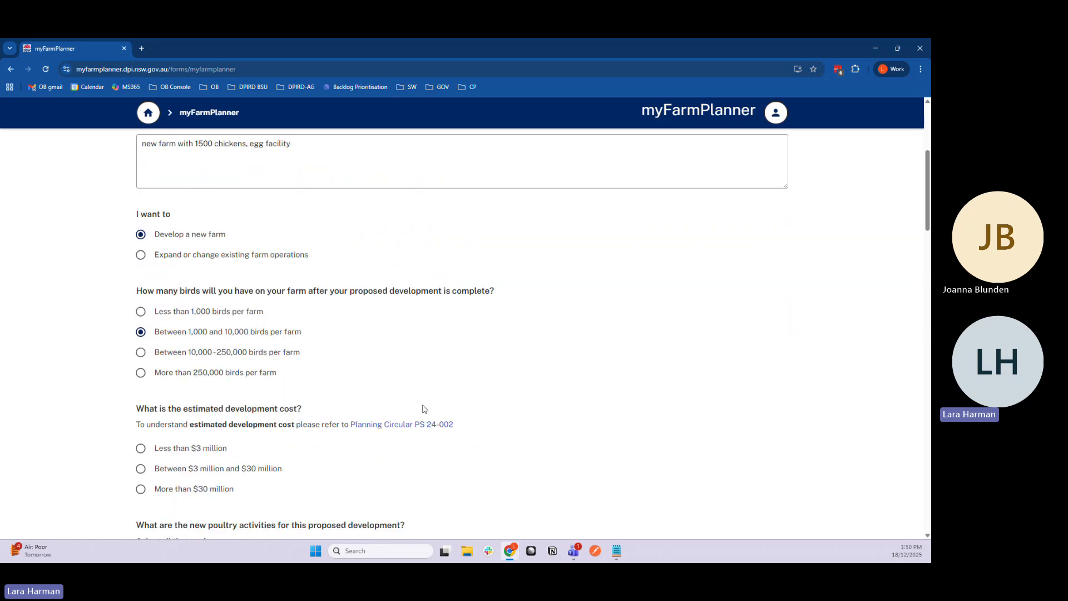
pyautogui.click(214, 450)
pyautogui.scroll(-4, 599, 447)
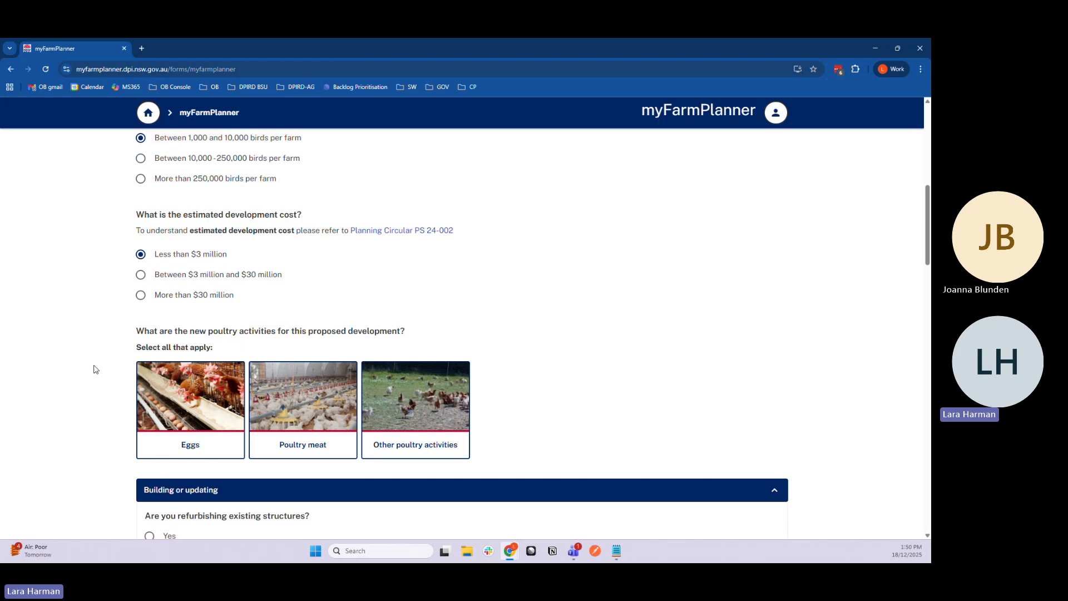
pyautogui.scroll(3, 93, 369)
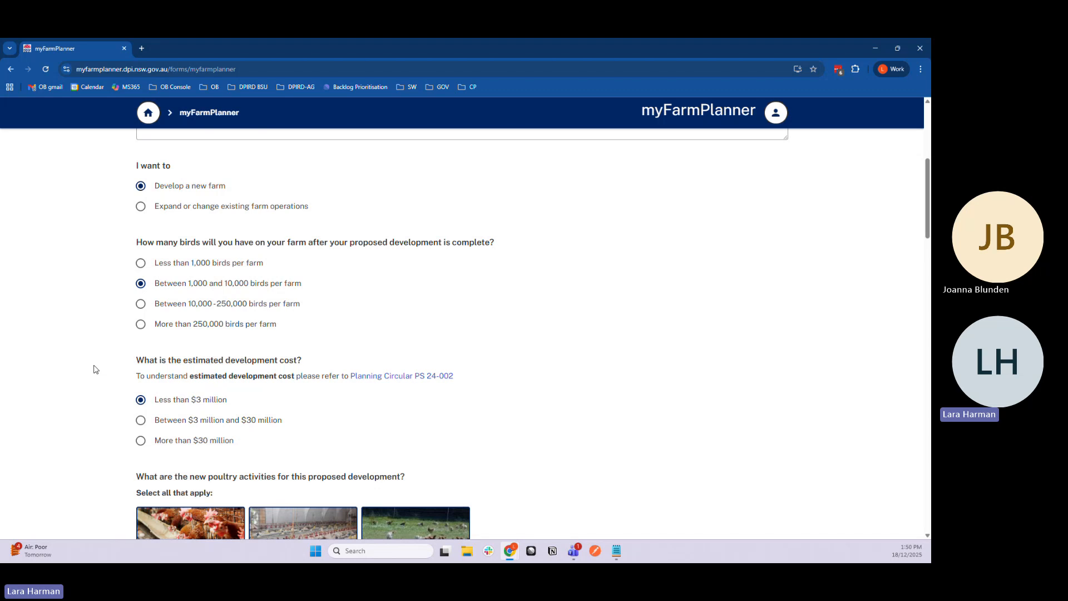
pyautogui.scroll(-2, 96, 369)
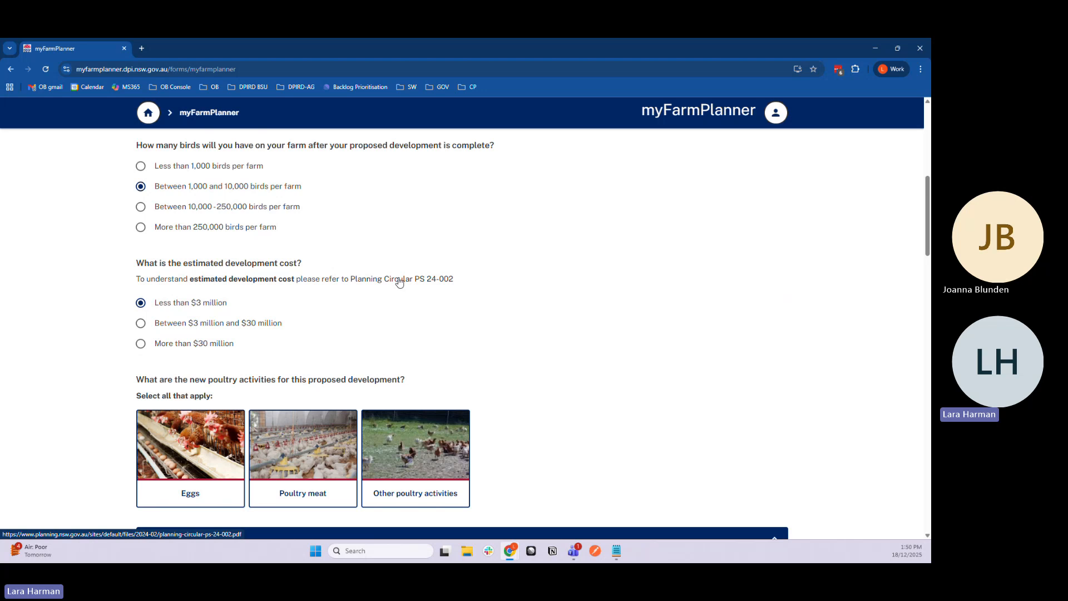
pyautogui.scroll(-1, 399, 282)
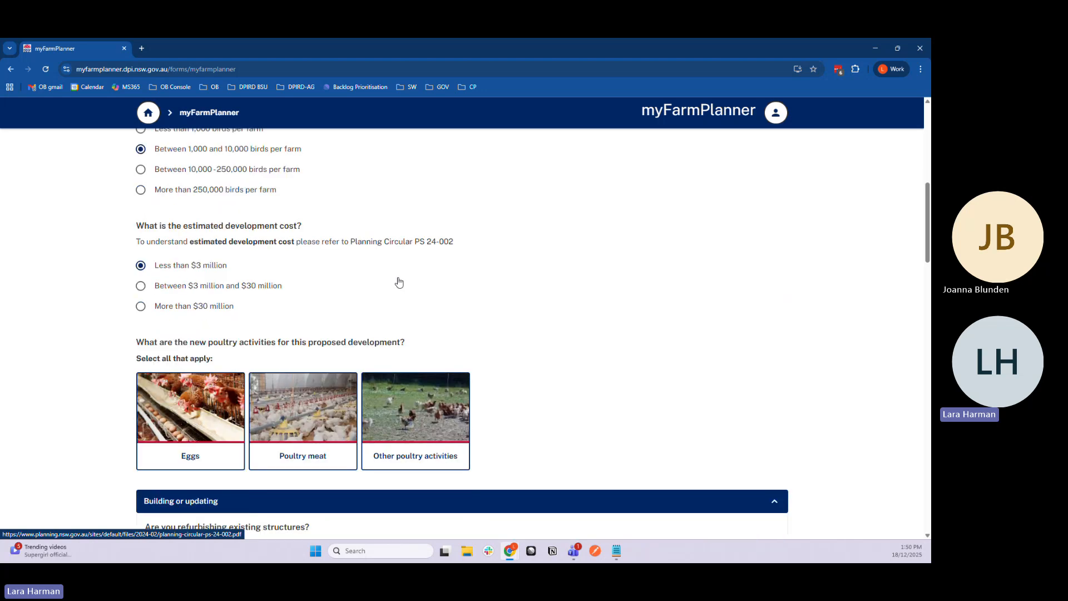
pyautogui.click(179, 425)
pyautogui.scroll(-4, 615, 393)
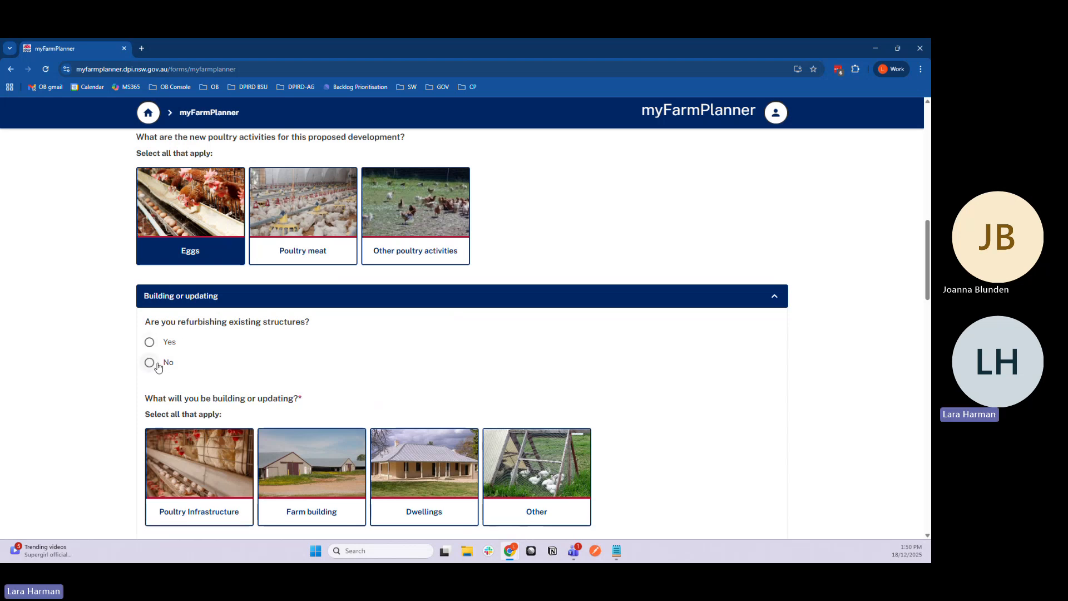
# Answer No to refurbishing existing structures and select Poultry Infrastructure and Farm building as what will be built
pyautogui.click(158, 367)
pyautogui.scroll(-3, 250, 370)
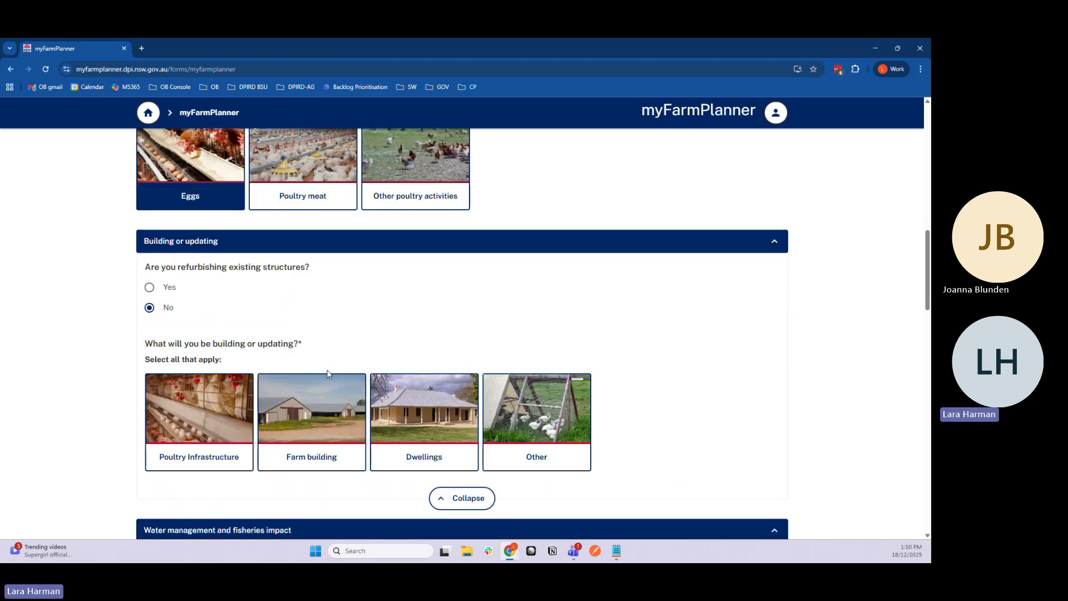
pyautogui.click(194, 367)
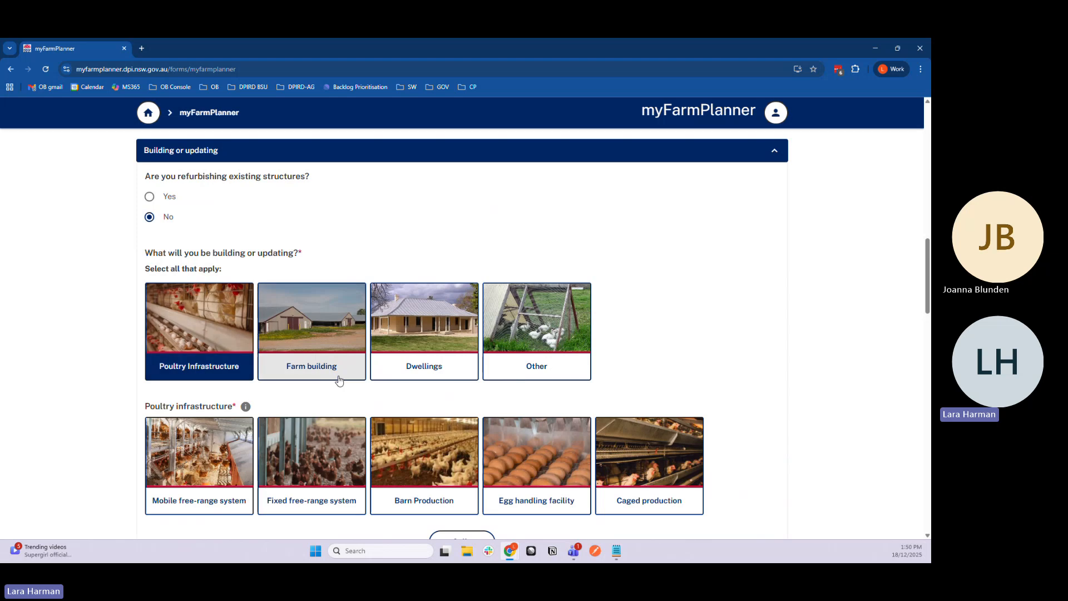
pyautogui.click(340, 369)
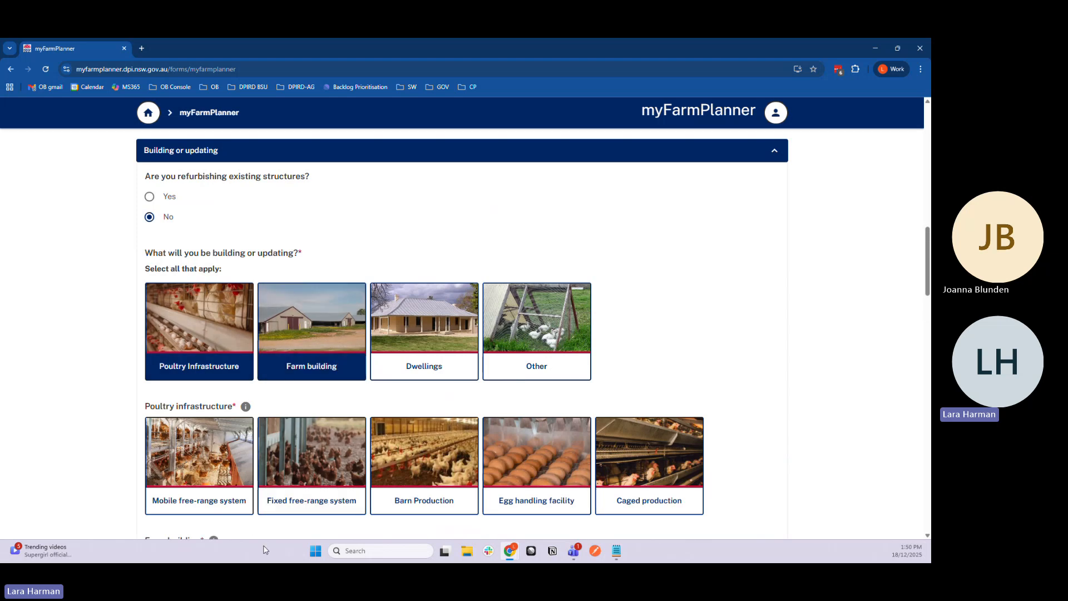
# Choose Mobile free-range system as the poultry infrastructure and Feed storage shed as the farm building
pyautogui.click(218, 473)
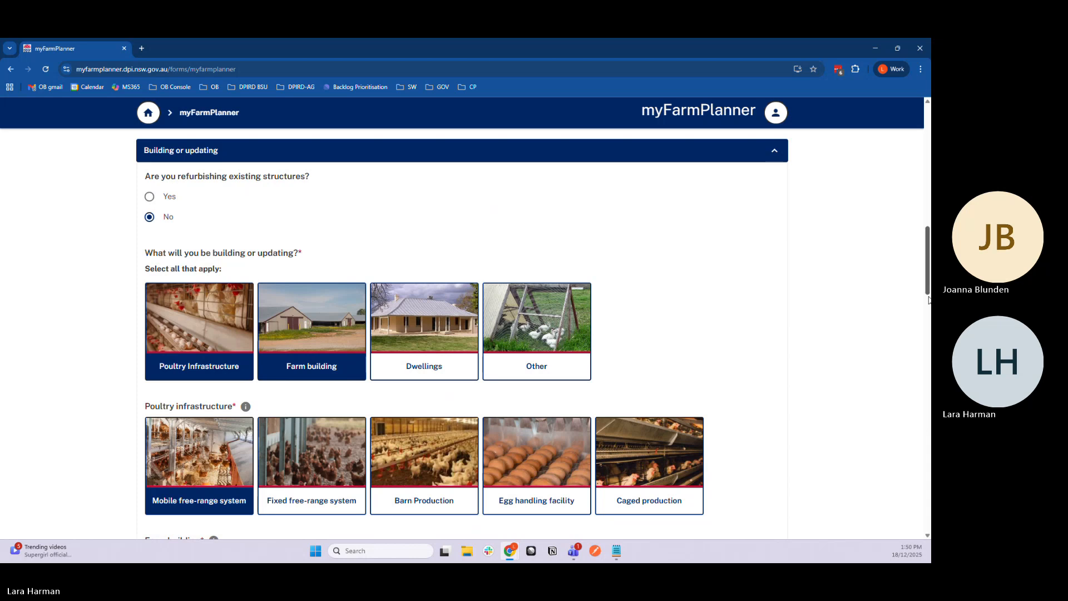
pyautogui.scroll(-6, 927, 295)
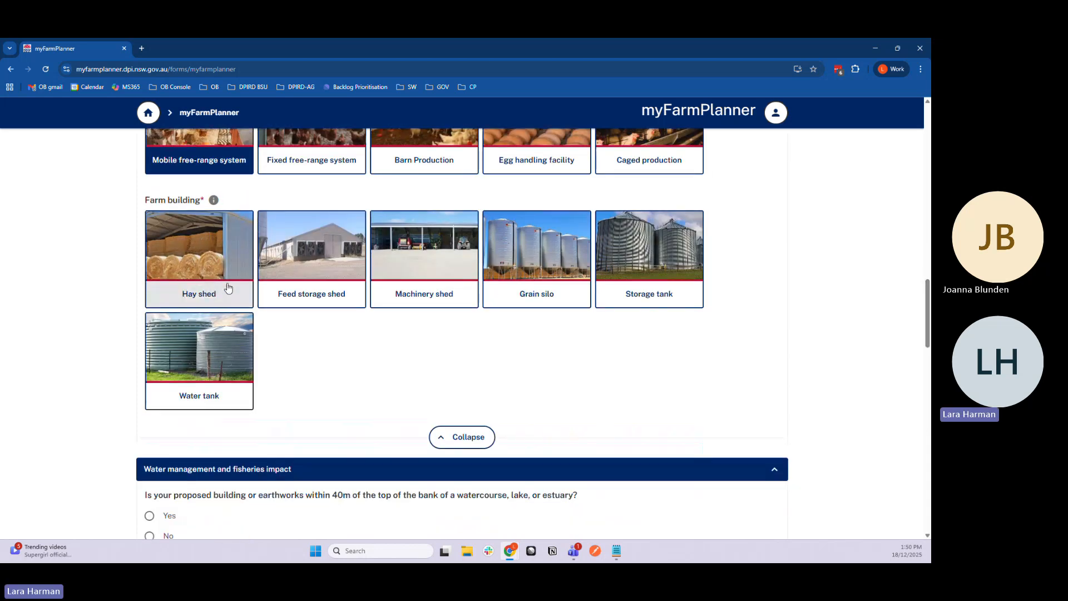
pyautogui.click(281, 291)
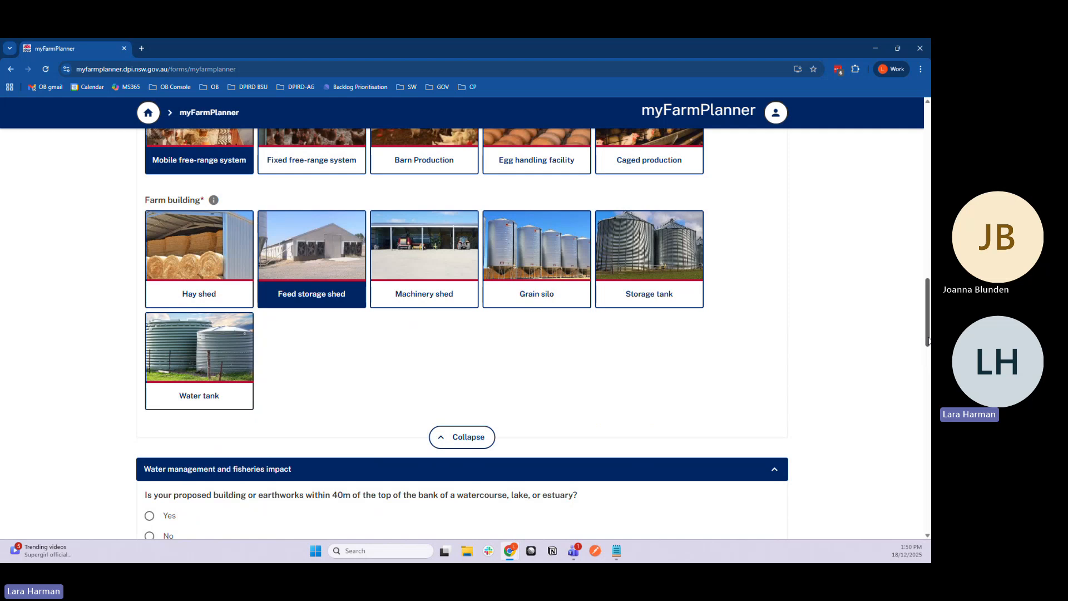
pyautogui.scroll(-2, 927, 340)
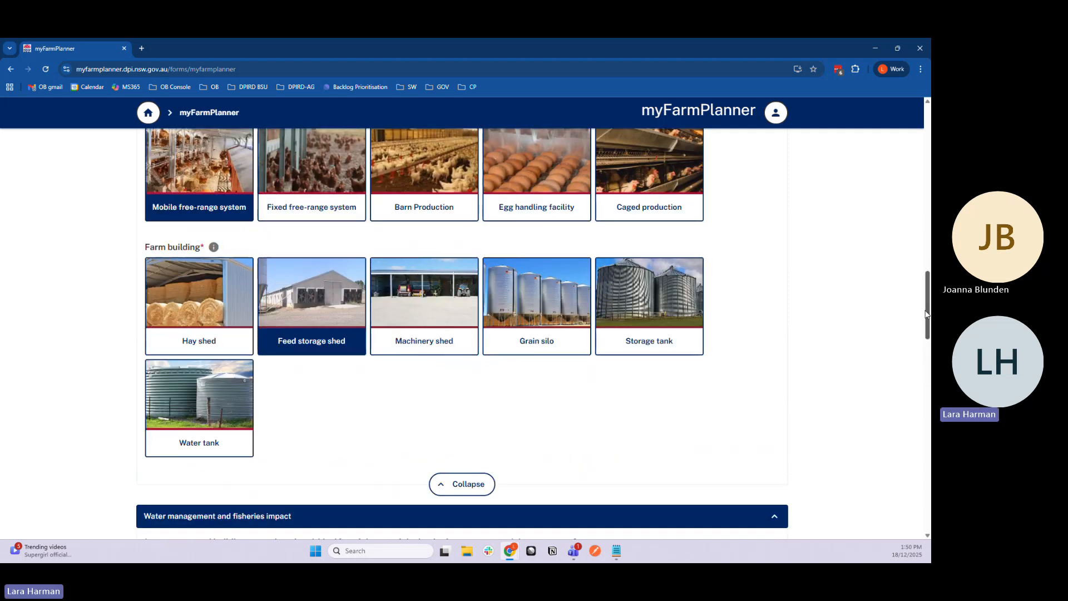
pyautogui.moveTo(929, 315); pyautogui.dragTo(930, 334)
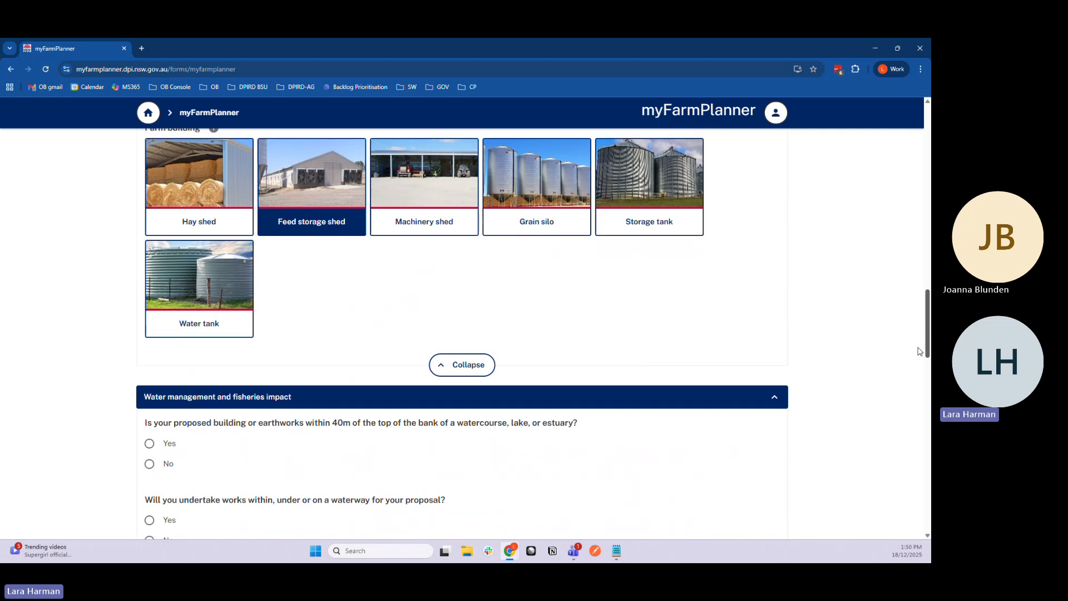
pyautogui.click(463, 369)
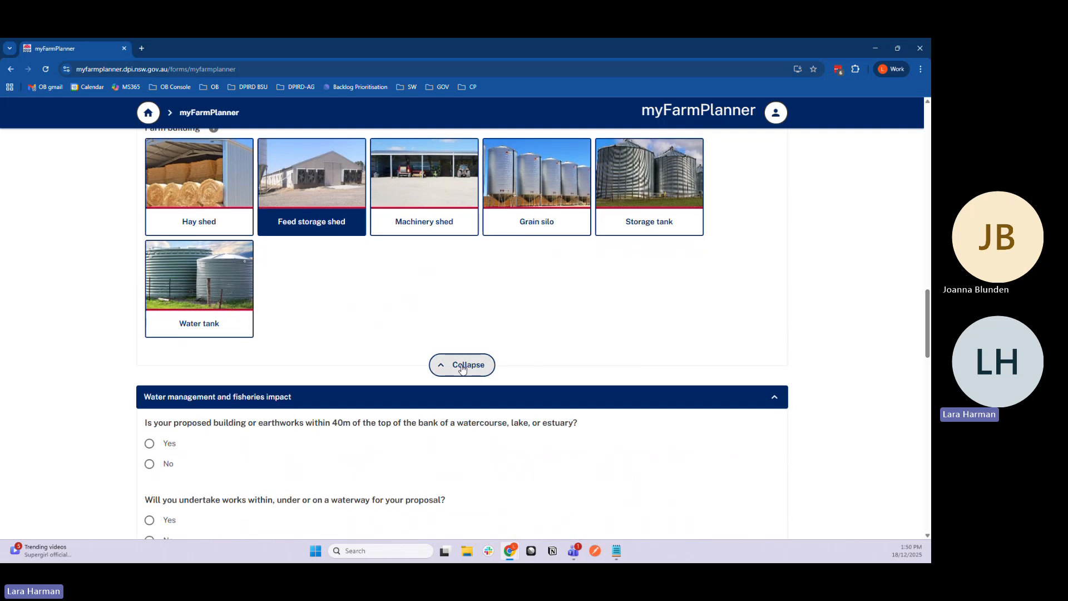
pyautogui.click(467, 402)
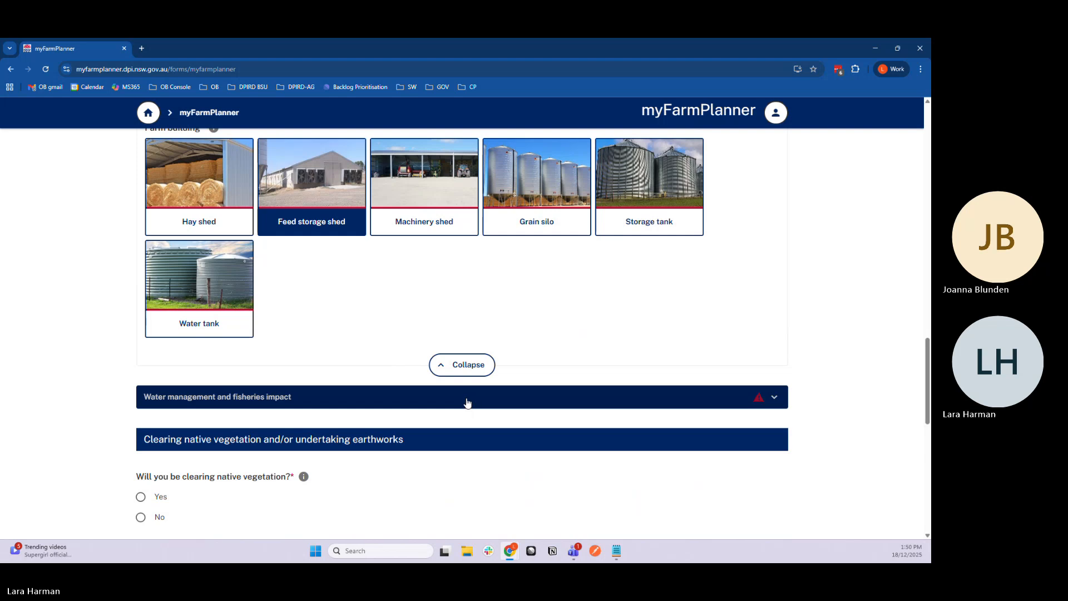
pyautogui.click(467, 403)
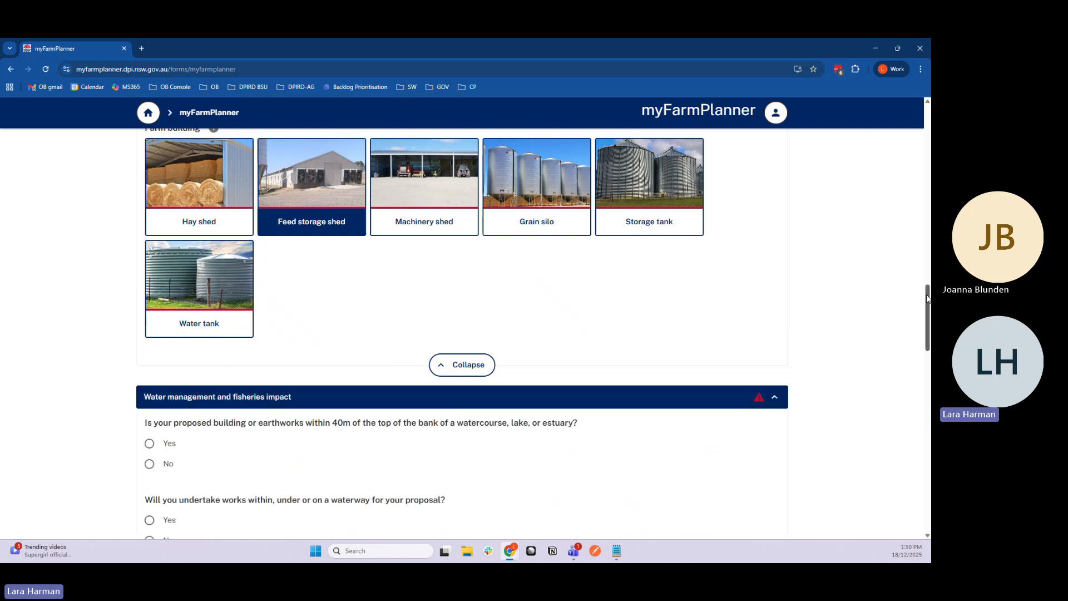
# Answer Yes to building within 40m of a watercourse, No to works on a waterway, and No to constructing a bore, pump, dam or weir
pyautogui.moveTo(926, 293); pyautogui.dragTo(929, 331)
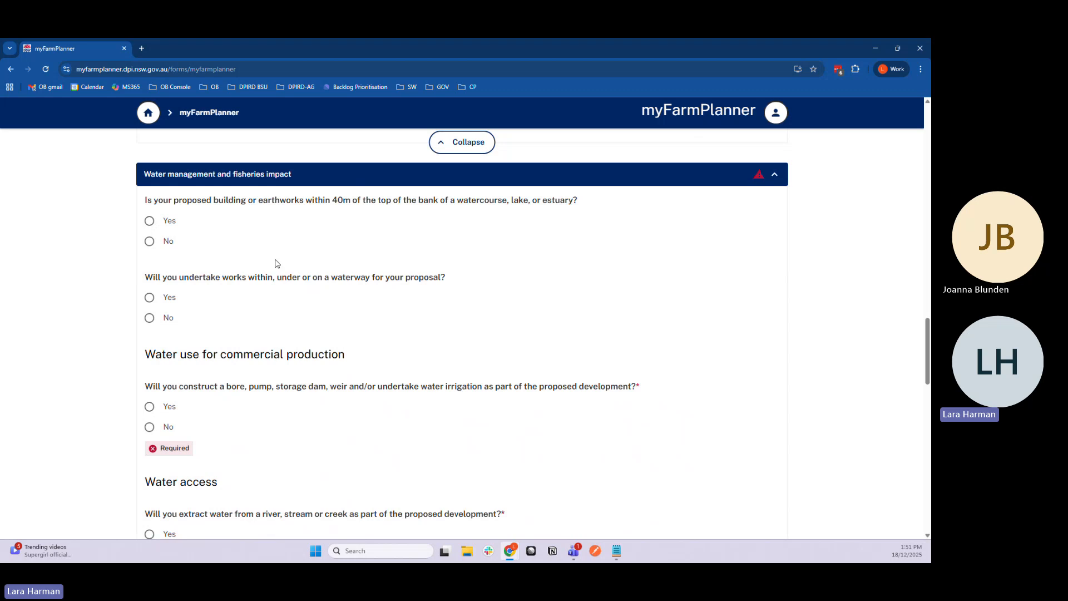
pyautogui.click(149, 223)
pyautogui.click(150, 320)
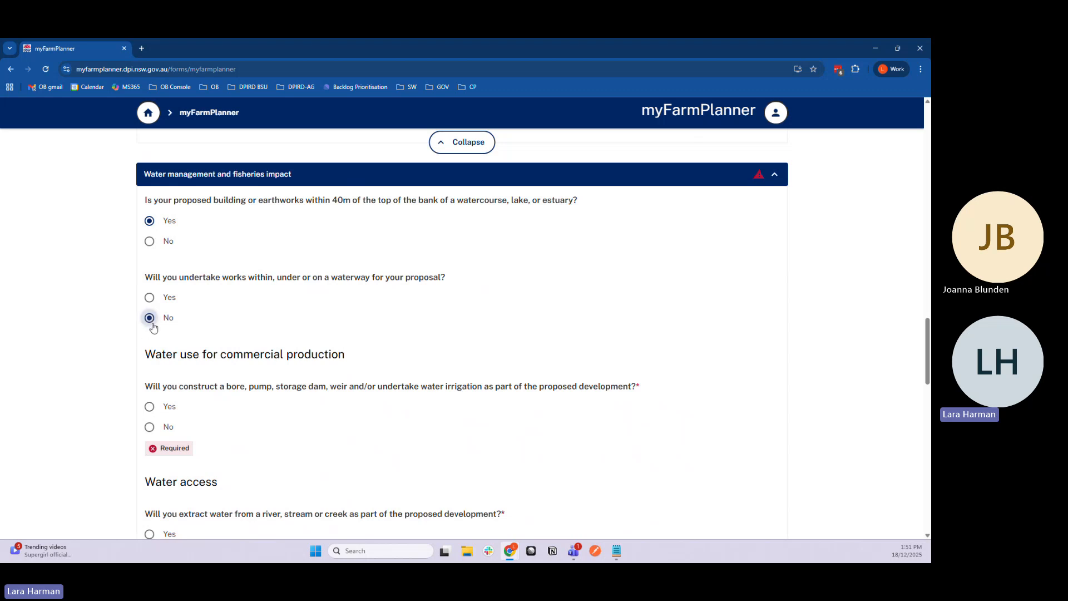
pyautogui.click(151, 428)
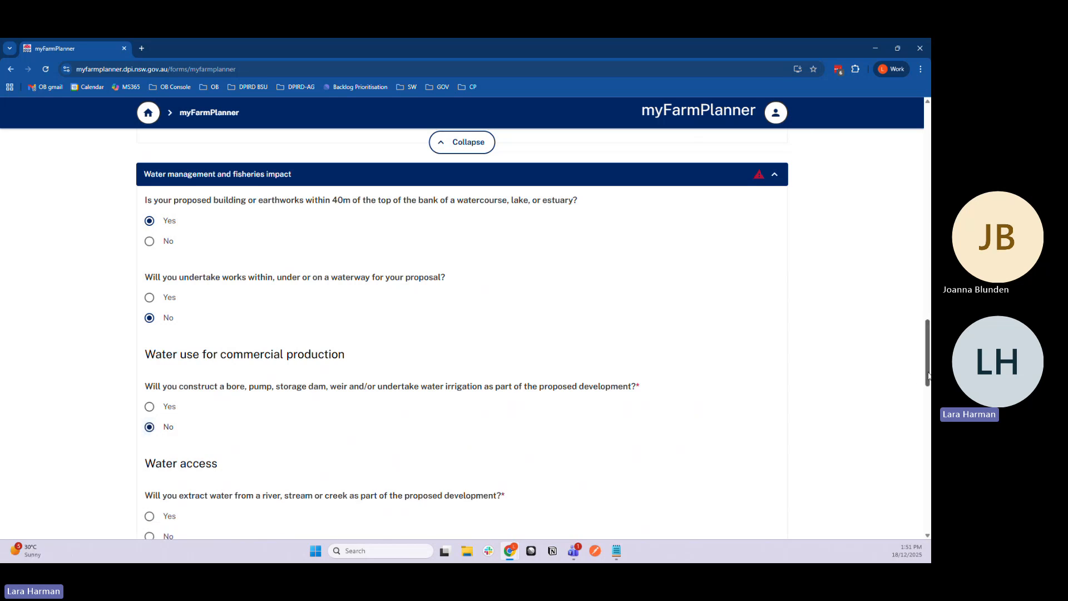
# Answer No to extracting water from a river, stream or creek, and Yes to constructing or altering a dam, floodgate, causeway or weir
pyautogui.moveTo(929, 377); pyautogui.dragTo(924, 397)
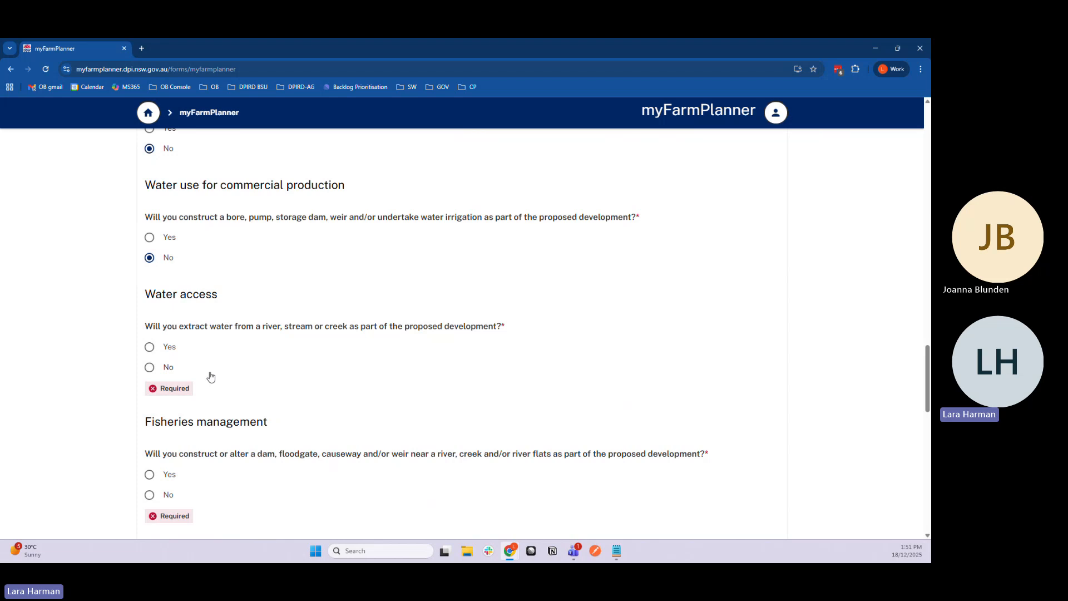
pyautogui.click(170, 370)
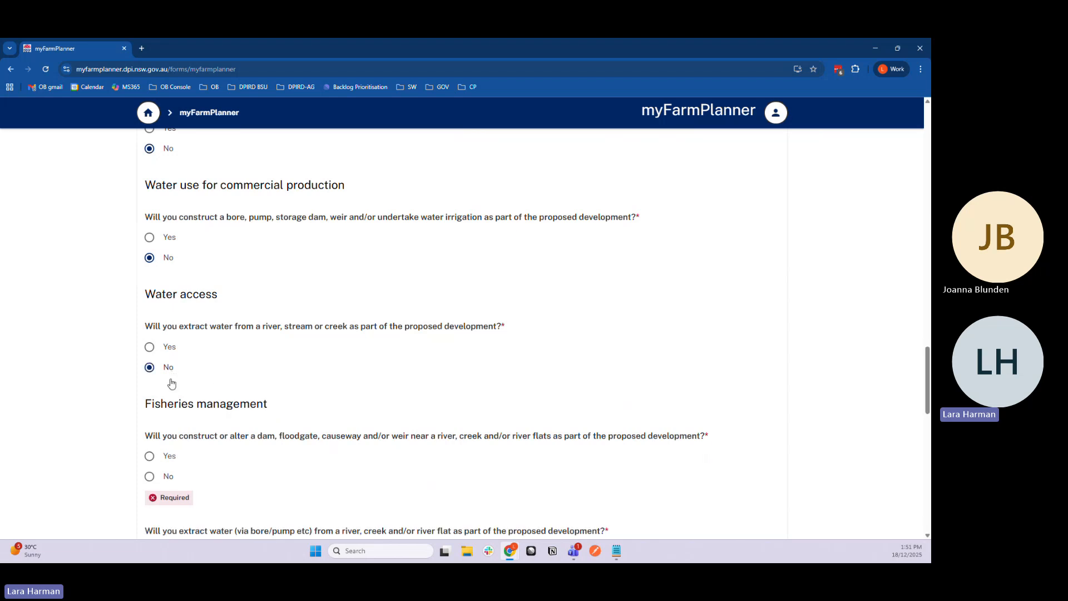
pyautogui.click(169, 458)
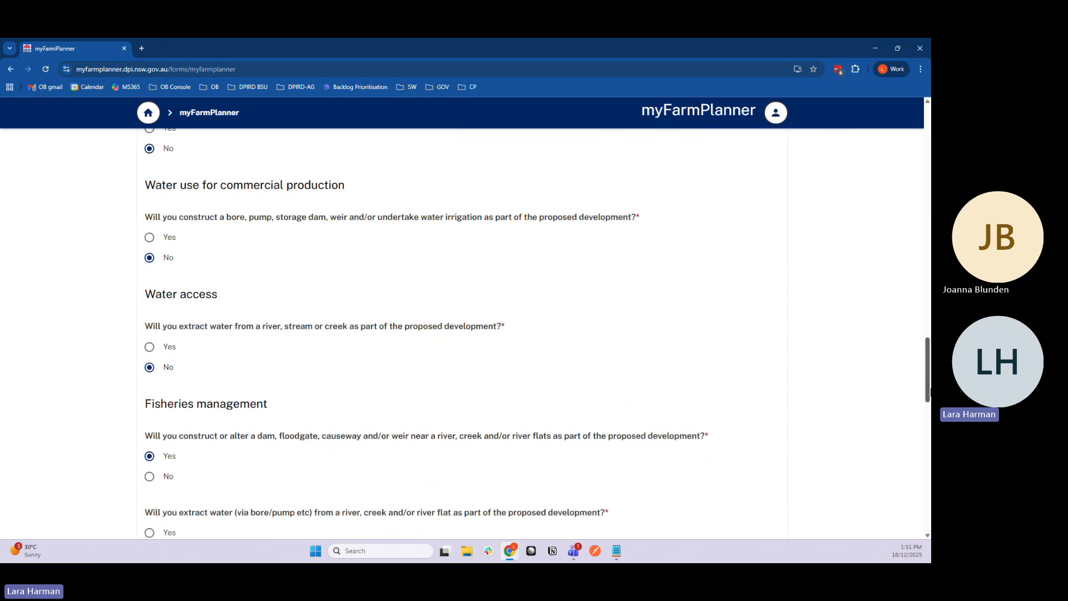
# Answer No to extracting water via bore or pump under fisheries management and No to being within an irrigation district
pyautogui.moveTo(929, 391); pyautogui.dragTo(930, 428)
pyautogui.click(149, 228)
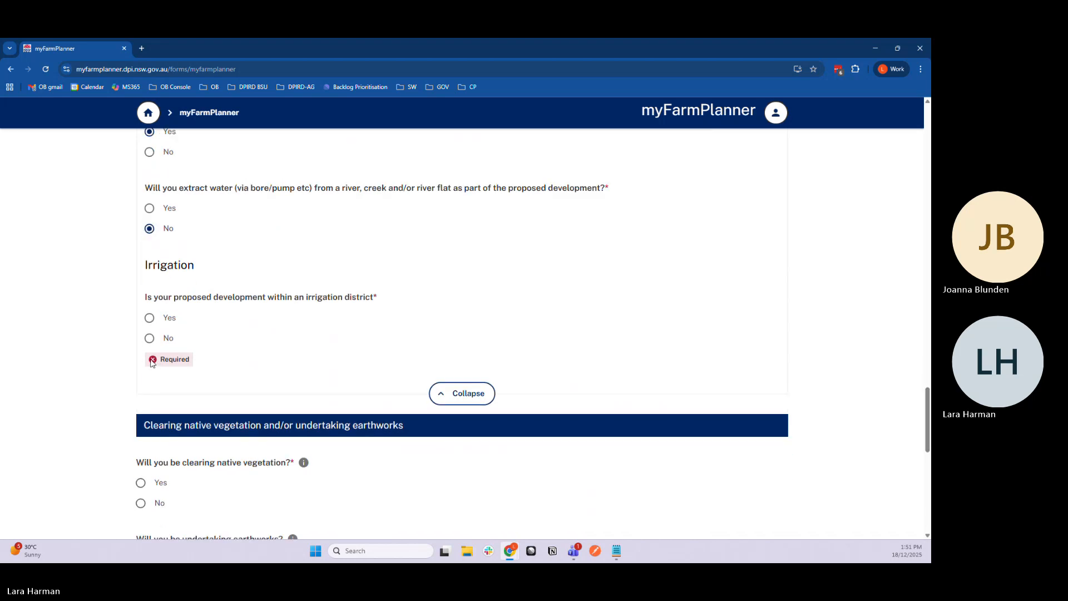
pyautogui.click(149, 338)
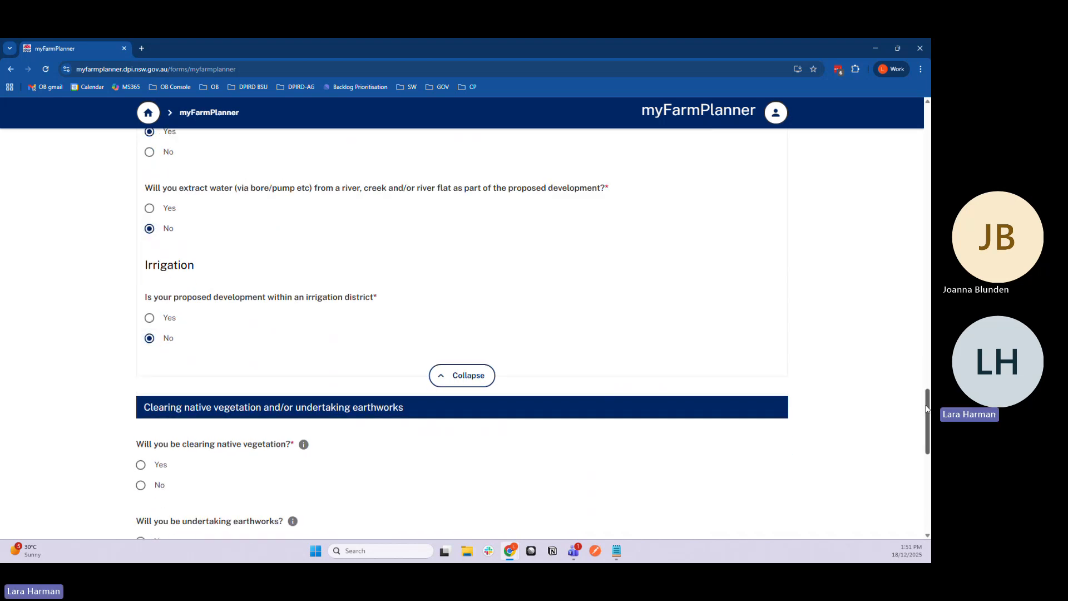
# Answer Yes to both clearing native vegetation and undertaking earthworks
pyautogui.moveTo(927, 405); pyautogui.dragTo(927, 429)
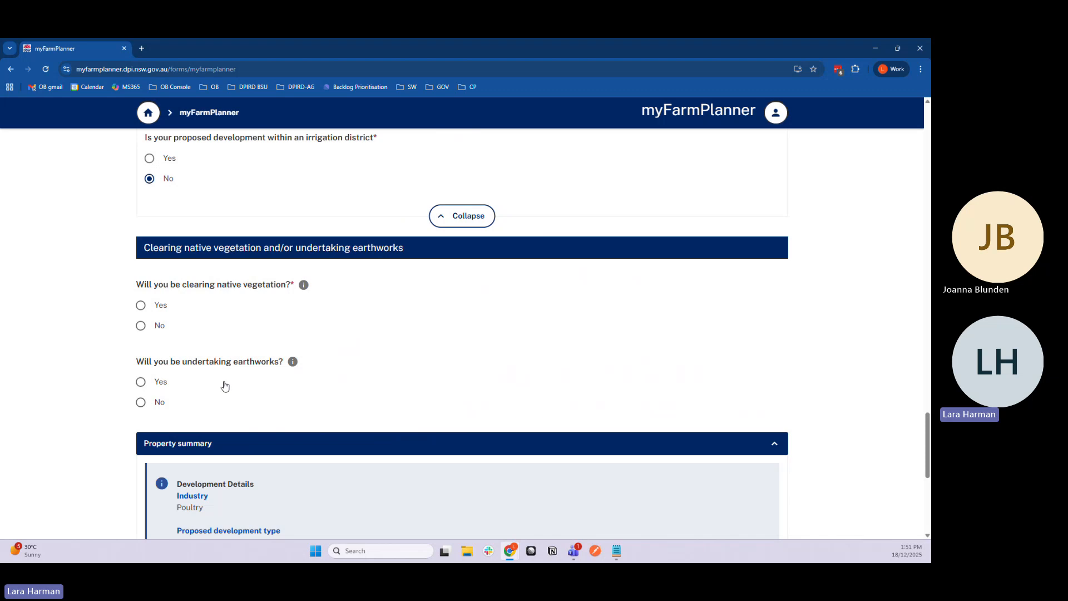
pyautogui.click(141, 305)
pyautogui.click(142, 386)
# Continue to the page for drawing the proposed development areas and hide the map's layer list
pyautogui.moveTo(927, 438); pyautogui.dragTo(929, 467)
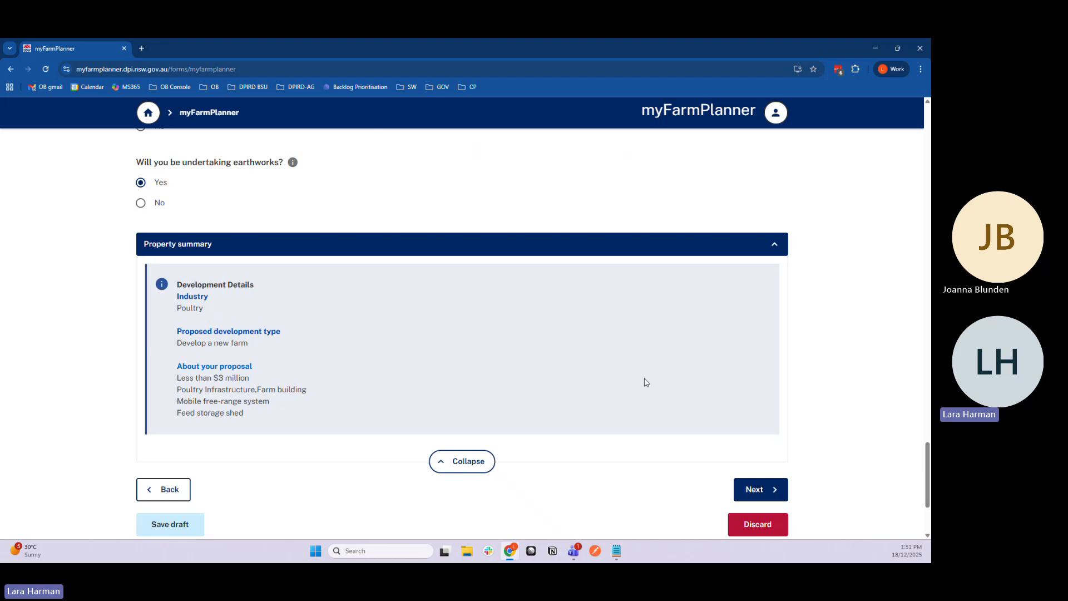
pyautogui.click(746, 489)
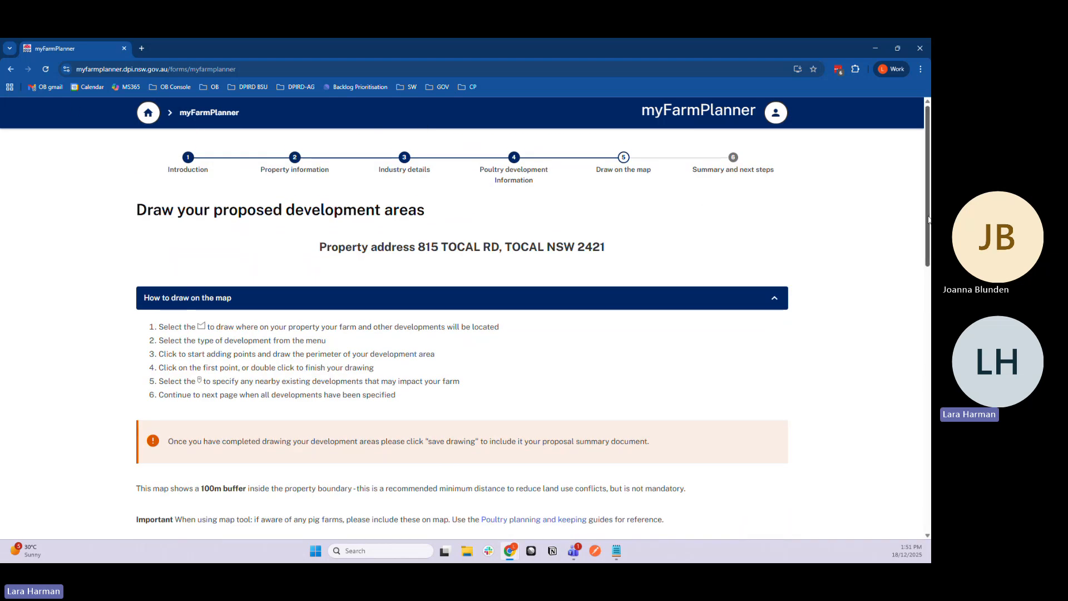
pyautogui.moveTo(928, 220)
pyautogui.mouseDown()
pyautogui.moveTo(928, 284)
pyautogui.moveTo(885, 341)
pyautogui.mouseUp()
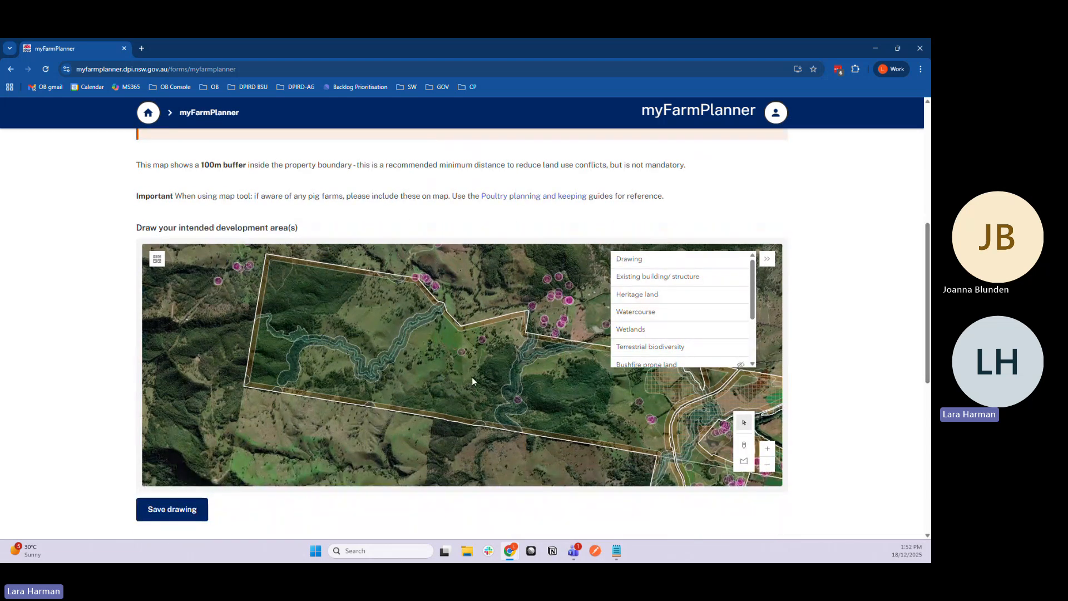
pyautogui.click(767, 258)
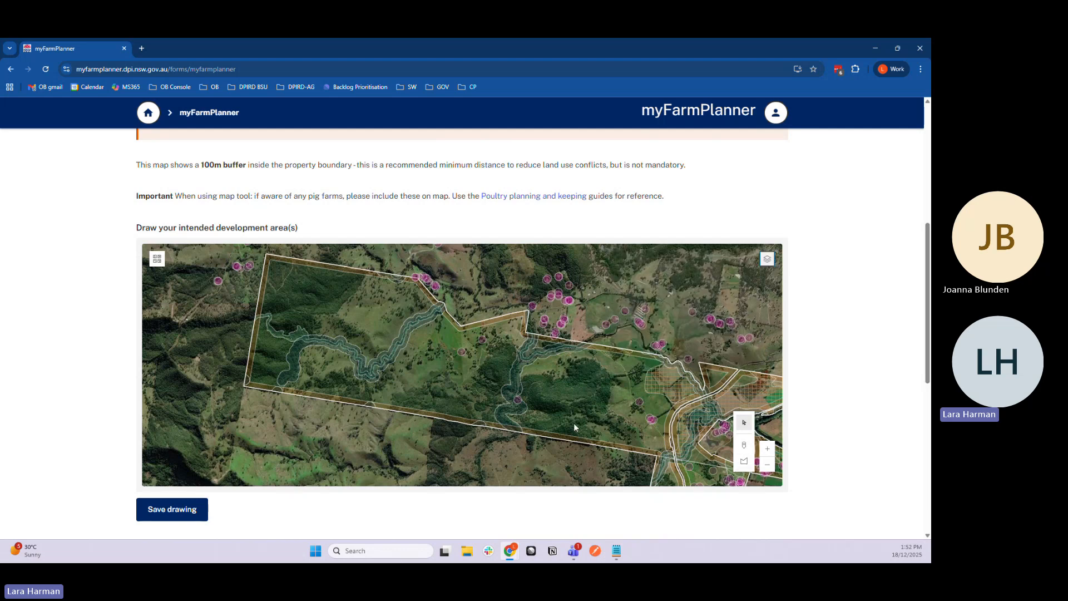
# Draw a four-sided Poultry farm area of about 9.2 ha between the two watercourses, just inside the property's southern boundary buffer
pyautogui.scroll(1, 573, 422)
pyautogui.moveTo(350, 384); pyautogui.dragTo(453, 451)
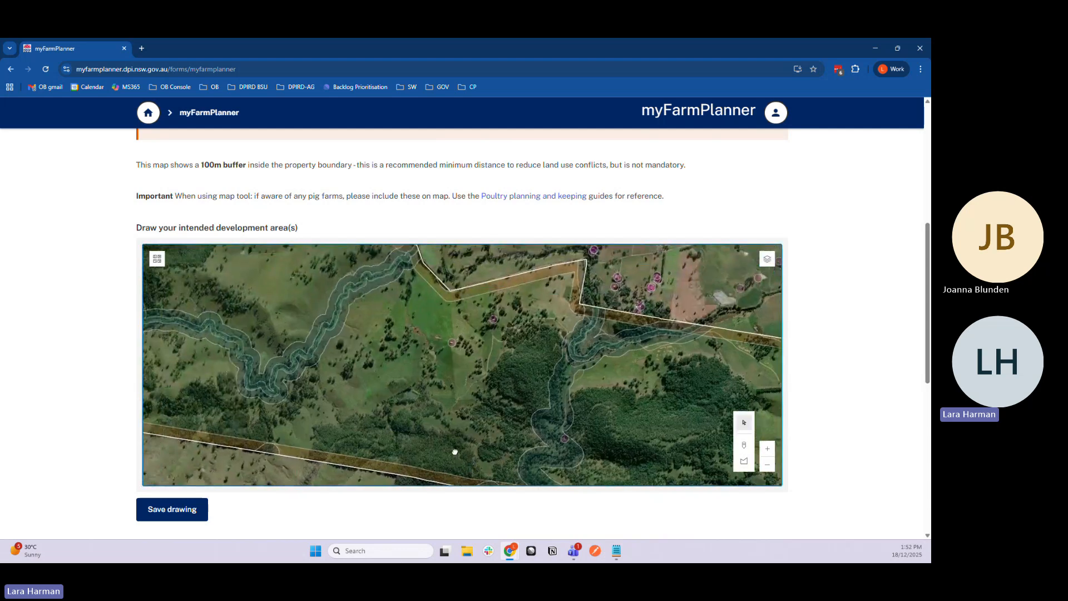
pyautogui.click(744, 469)
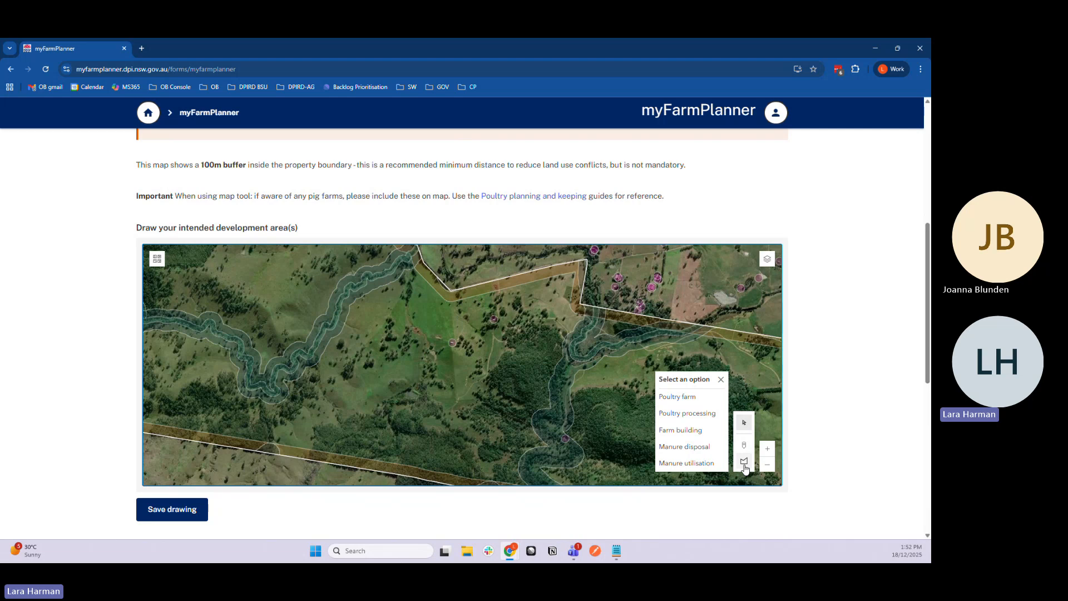
pyautogui.click(700, 396)
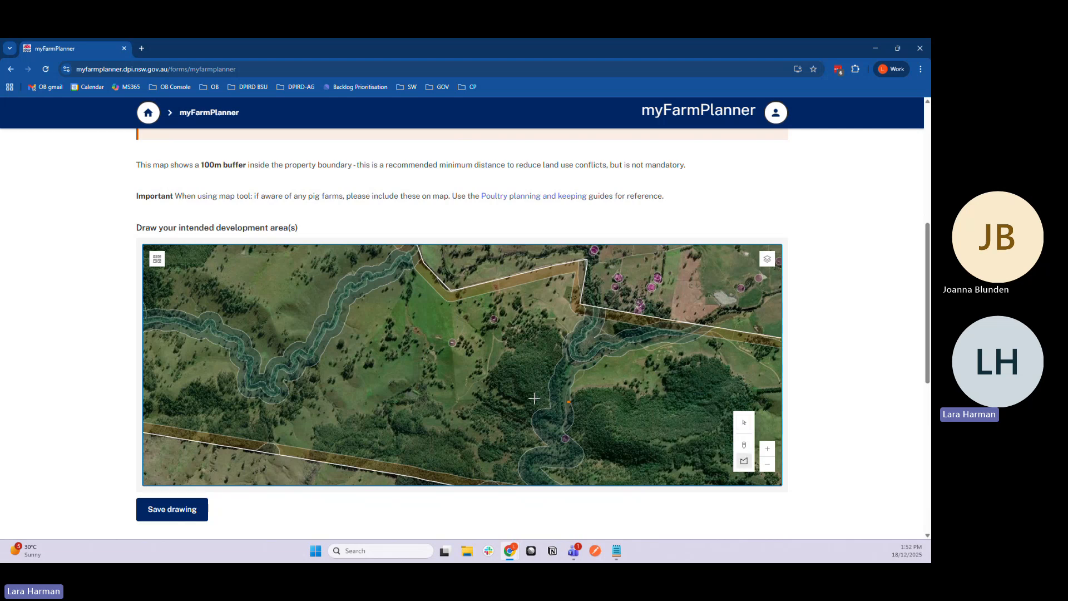
pyautogui.click(376, 410)
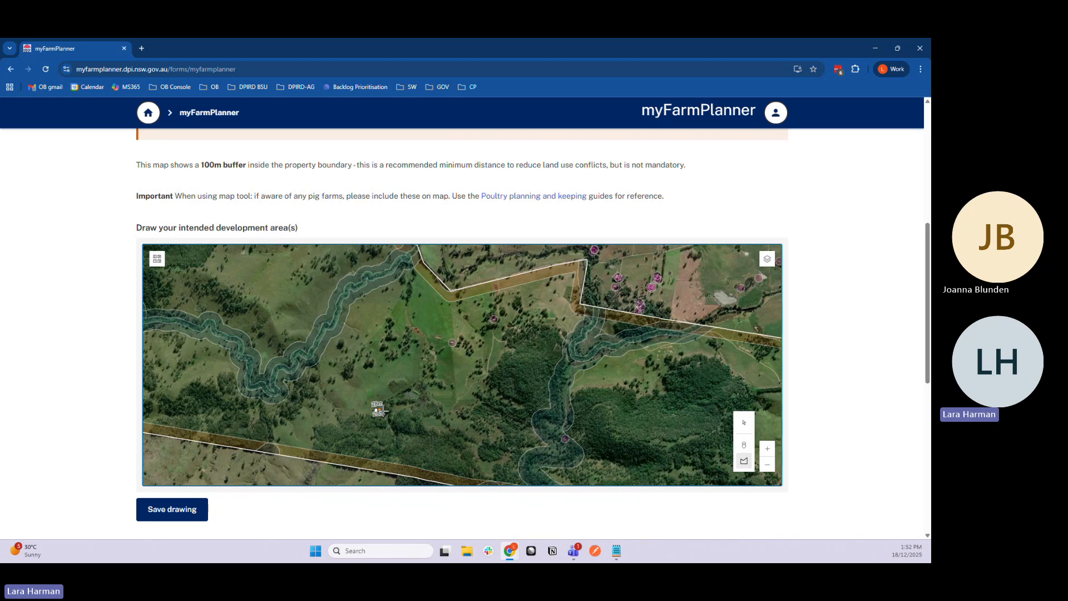
pyautogui.click(416, 420)
pyautogui.click(411, 449)
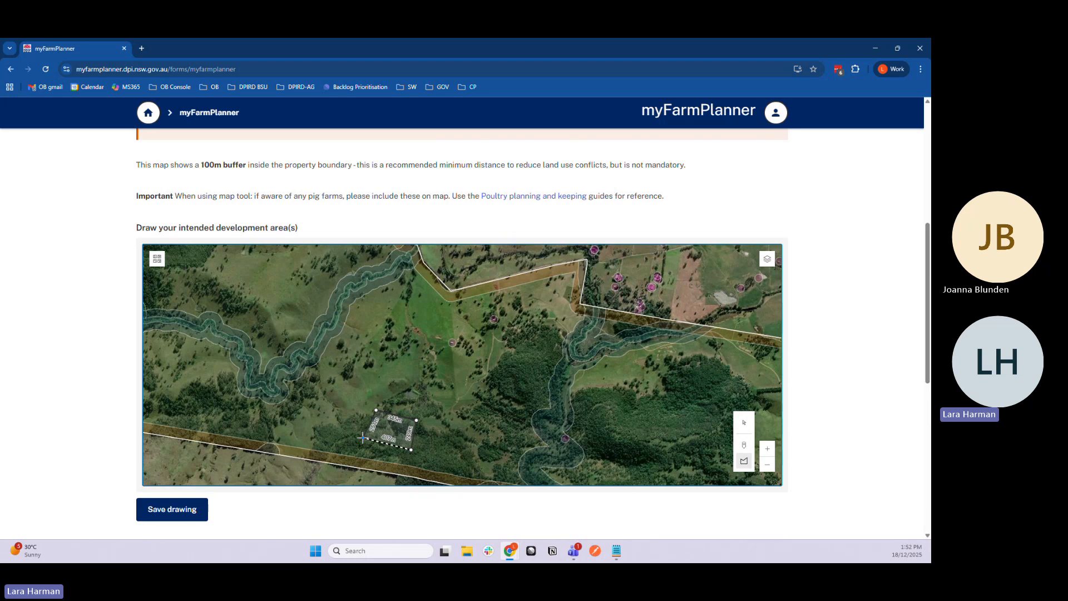
pyautogui.click(366, 440)
pyautogui.click(376, 411)
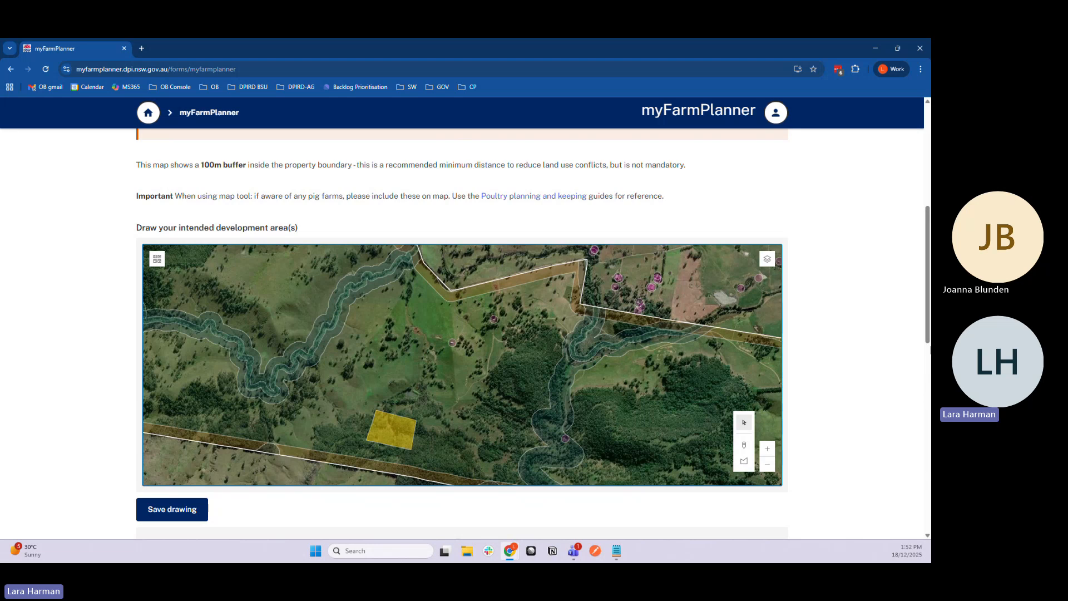
# Examine the drawn poultry farm's area, zoning and development considerations, as well as the property information and development pathways section
pyautogui.moveTo(929, 337); pyautogui.dragTo(929, 392)
pyautogui.click(384, 311)
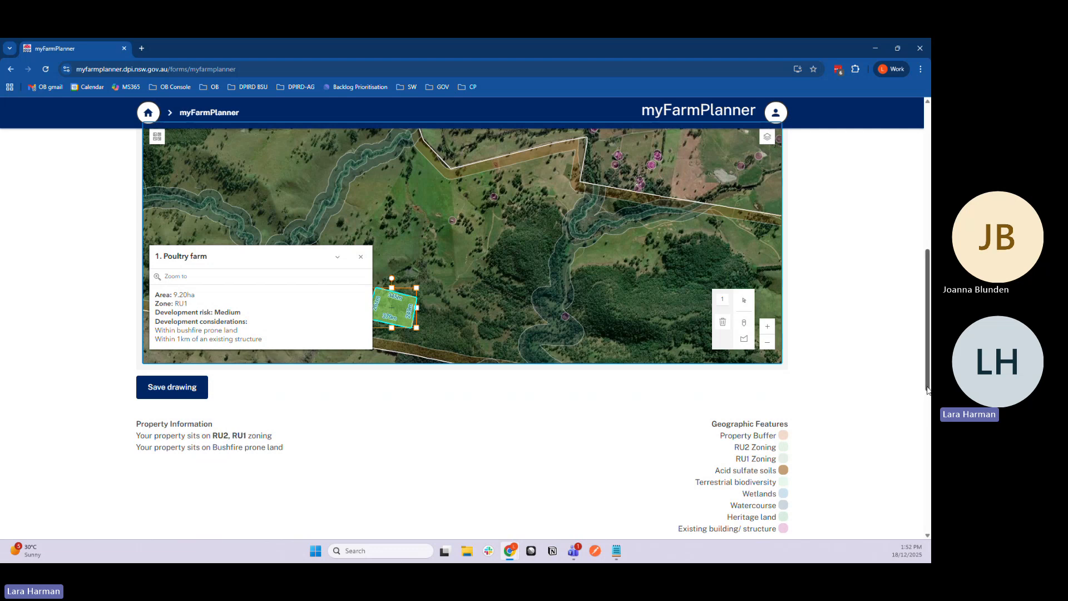
pyautogui.moveTo(928, 389); pyautogui.dragTo(924, 475)
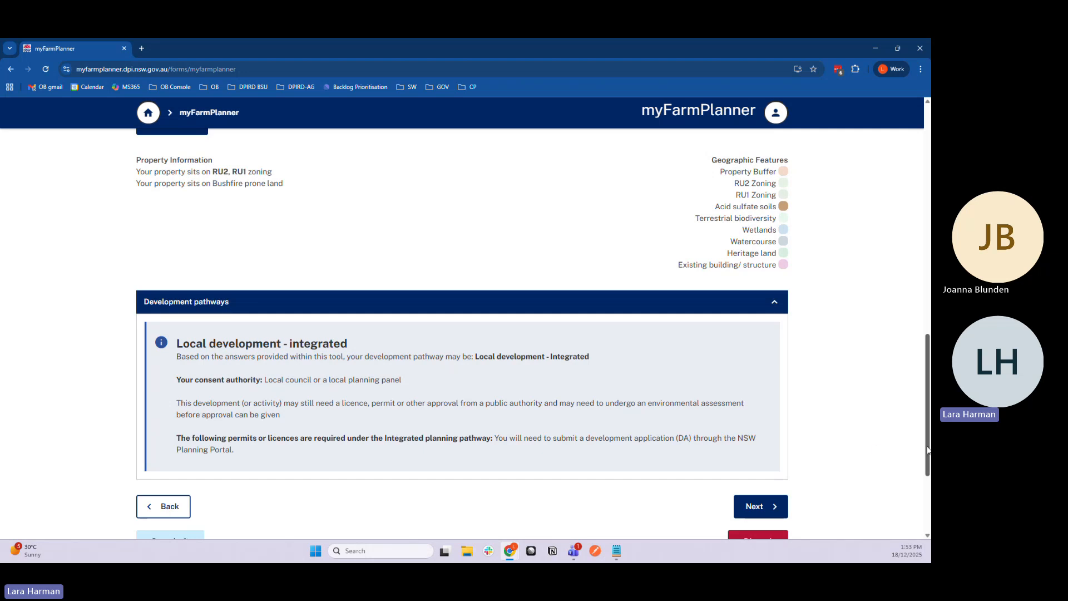
# Return to the map, reopen the drawn poultry farm's details and close them, leaving the area selected
pyautogui.moveTo(928, 451); pyautogui.dragTo(927, 373)
pyautogui.click(413, 232)
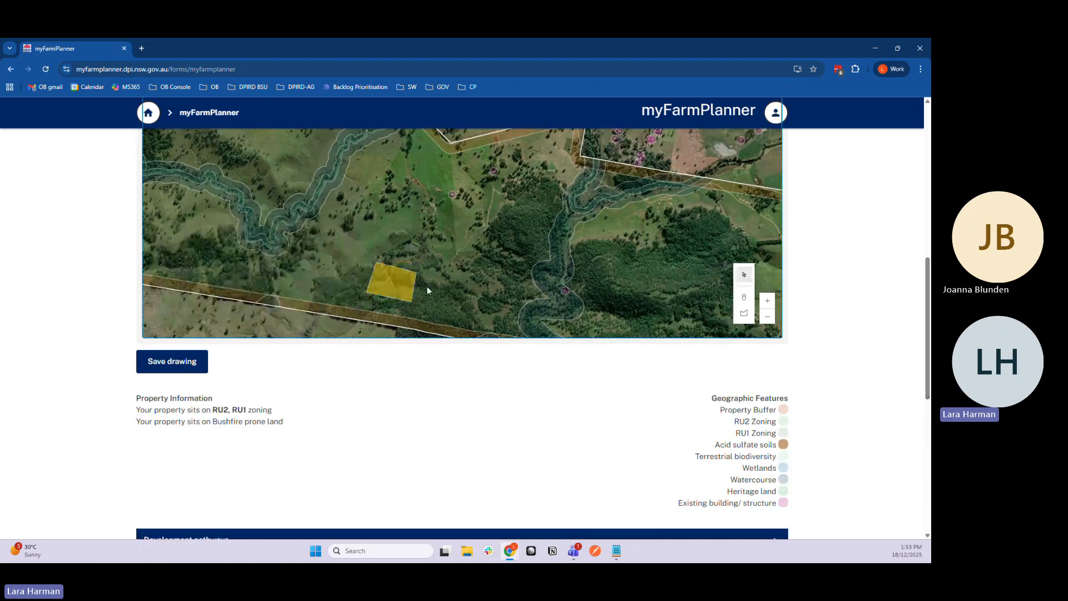
pyautogui.click(402, 288)
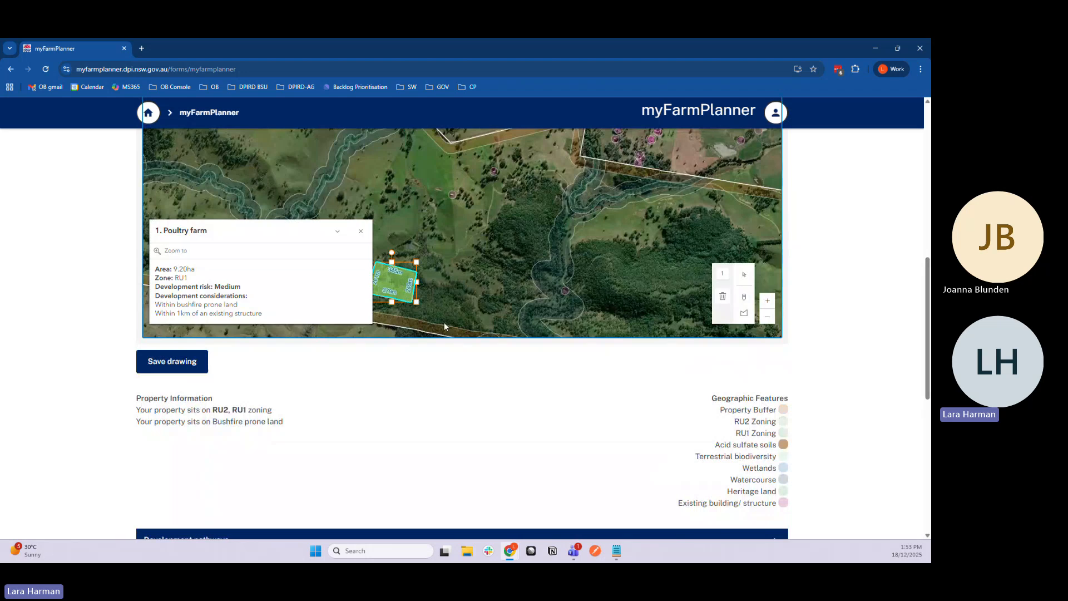
pyautogui.click(361, 231)
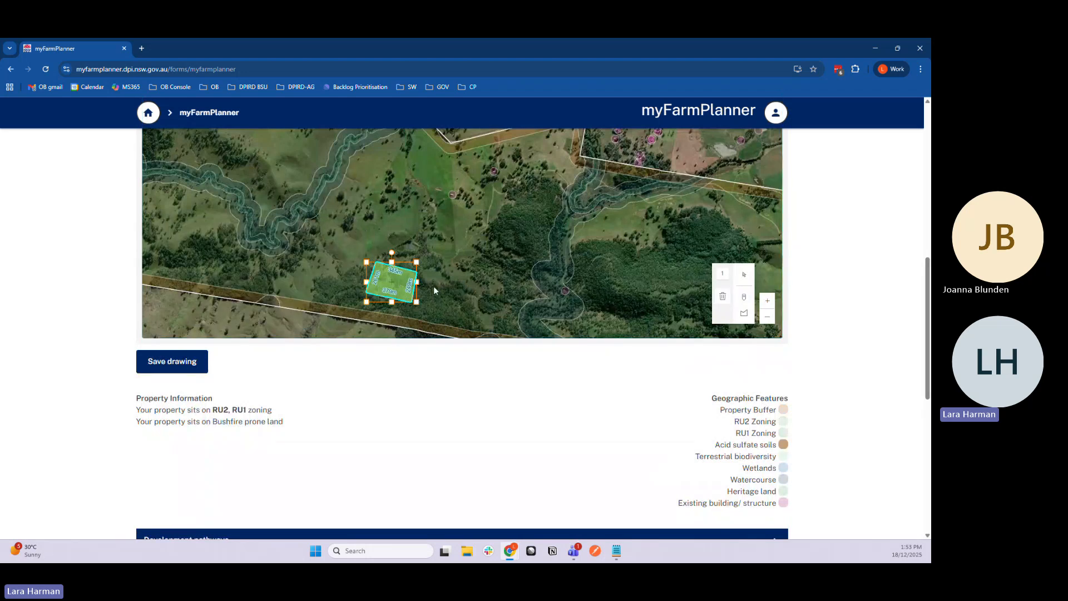
# Try the poultry farm area beyond the property's southern boundary and read the boundary and development pathway information for that location
pyautogui.moveTo(380, 283); pyautogui.dragTo(199, 307)
pyautogui.click(622, 268)
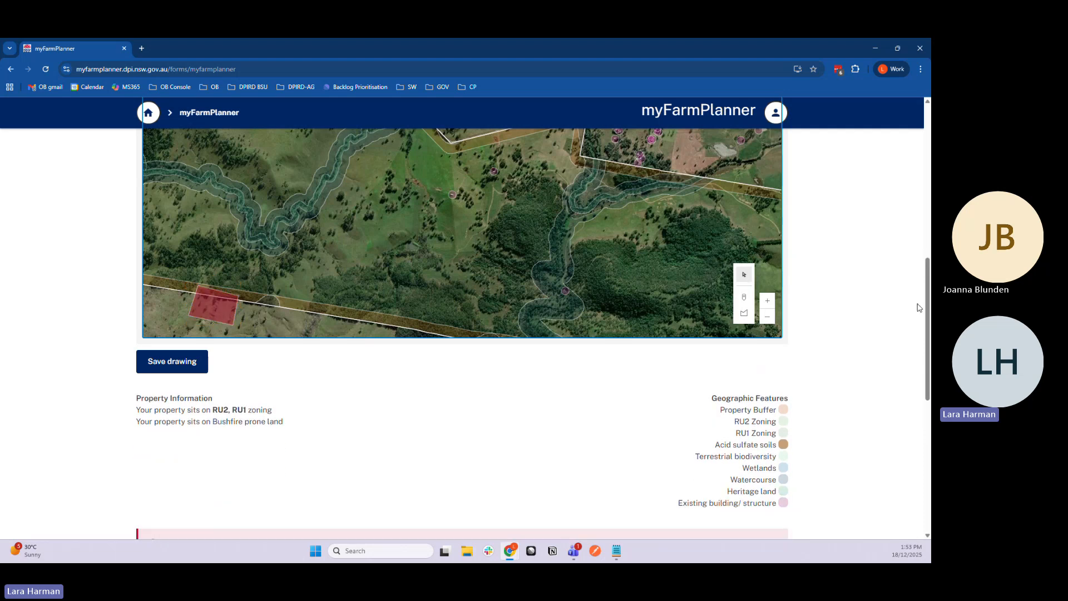
pyautogui.moveTo(928, 310); pyautogui.dragTo(930, 400)
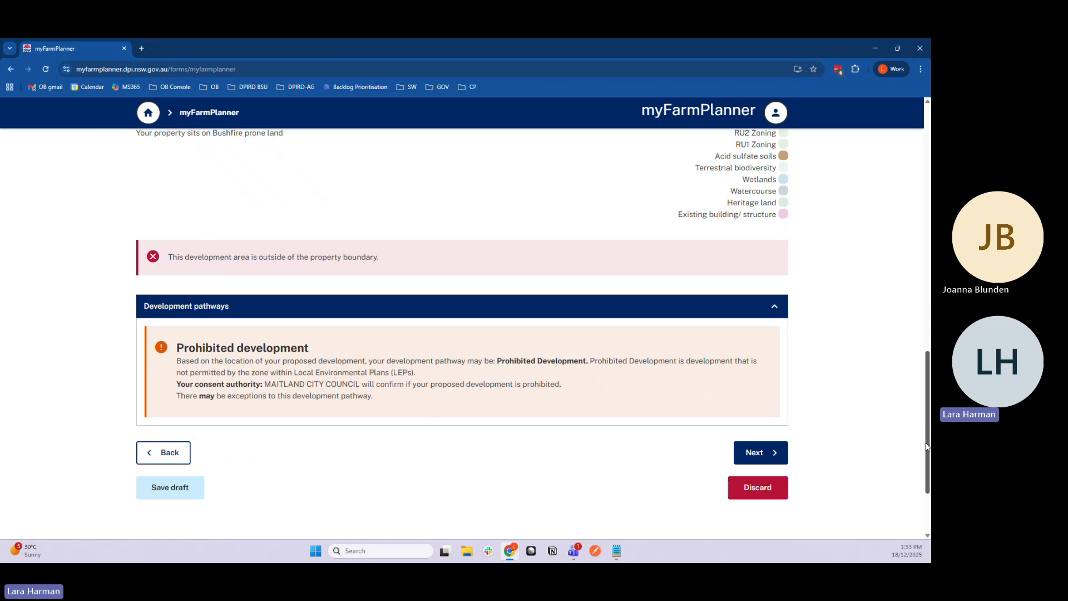
pyautogui.moveTo(927, 447); pyautogui.dragTo(931, 412)
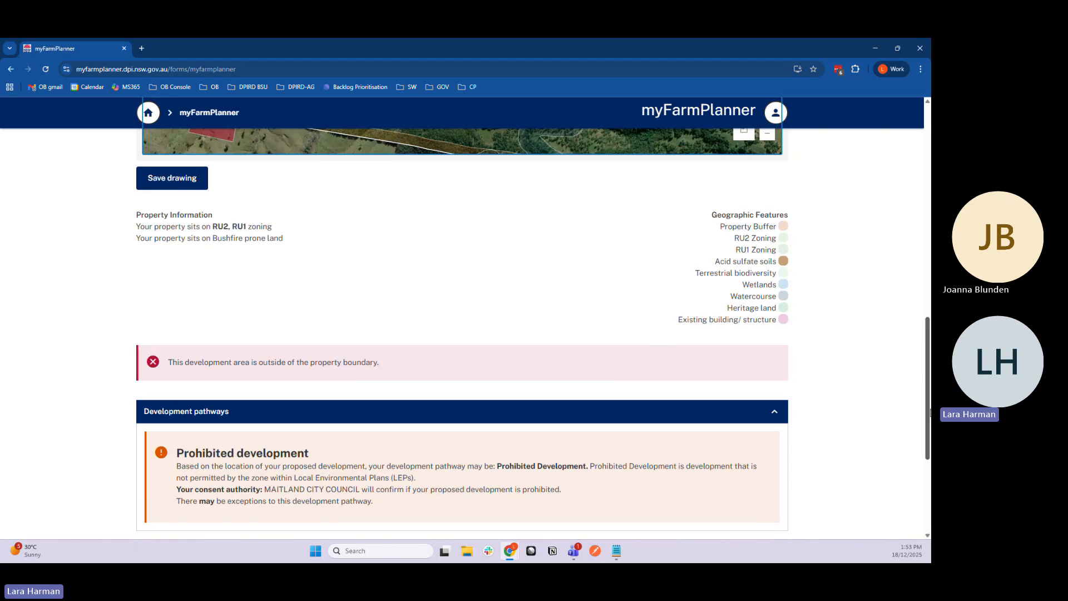
pyautogui.scroll(3, 930, 412)
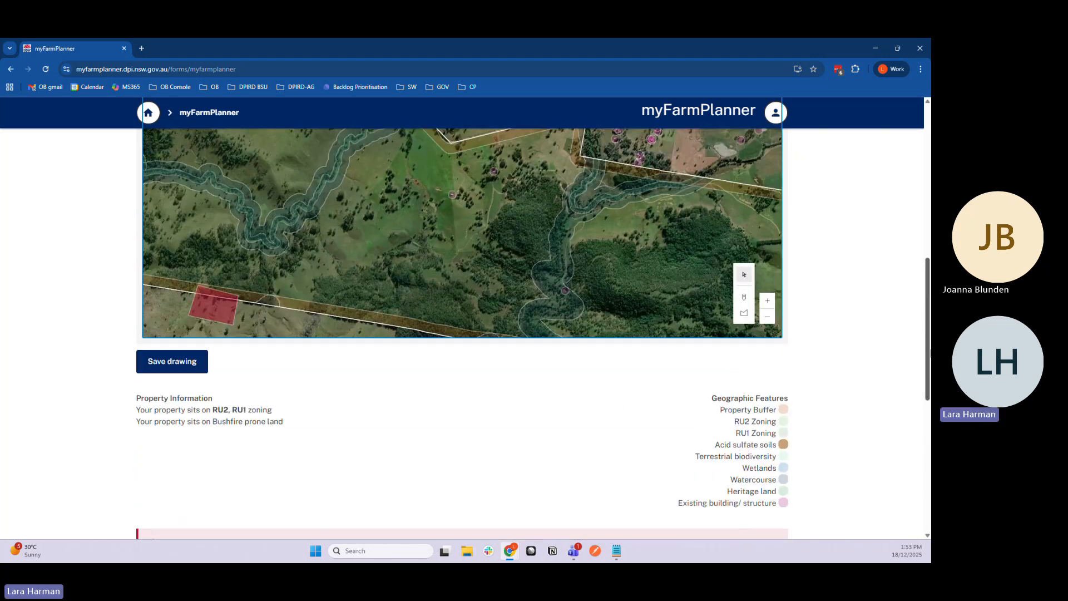
# Check the poultry farm's details and move the area back inside the property, onto open ground well north of the southern buffer
pyautogui.click(200, 305)
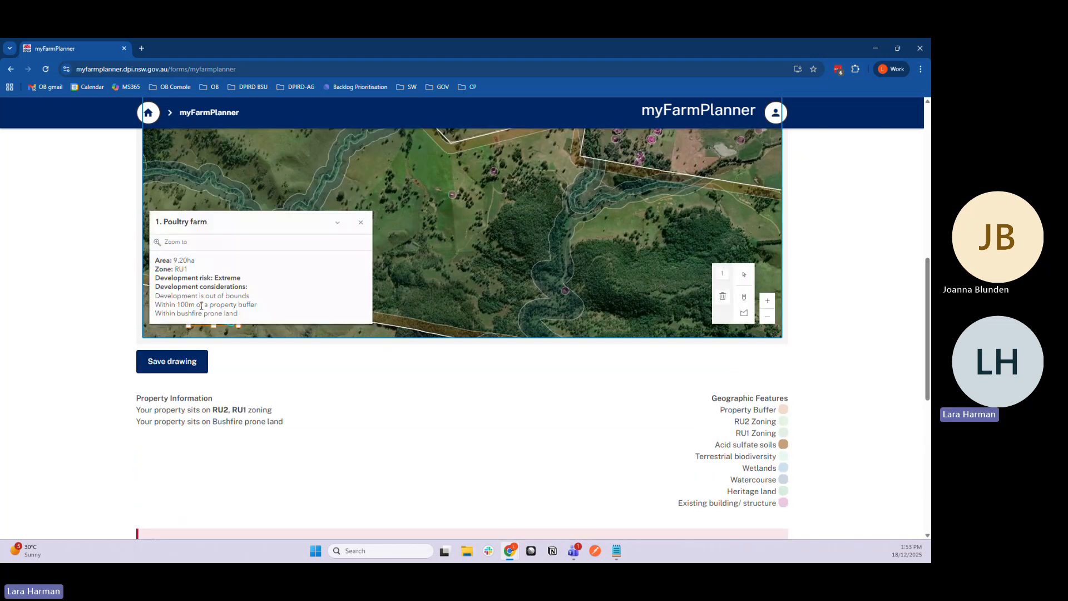
pyautogui.click(359, 222)
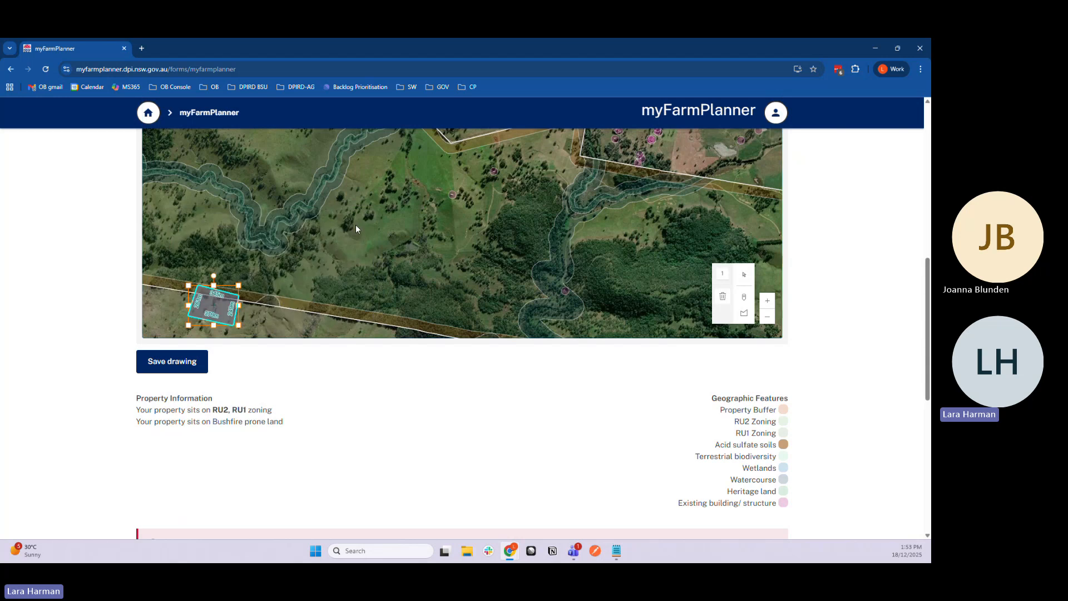
pyautogui.moveTo(225, 299); pyautogui.dragTo(395, 254)
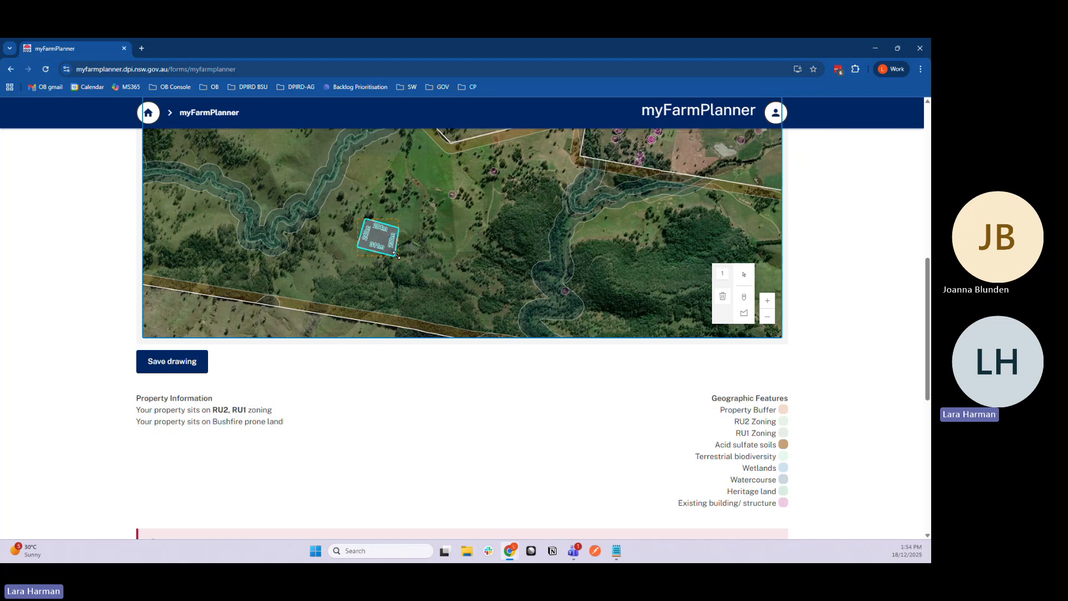
pyautogui.click(421, 259)
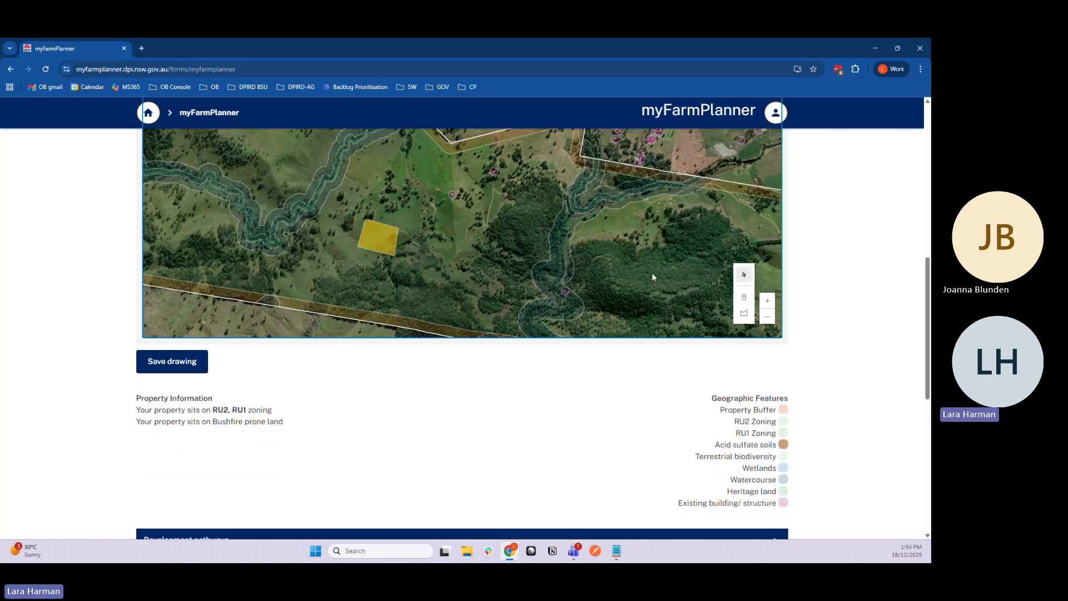
# Draw a four-sided Poultry processing area of about 9.66 ha beside the western watercourse, north of the poultry farm
pyautogui.click(744, 314)
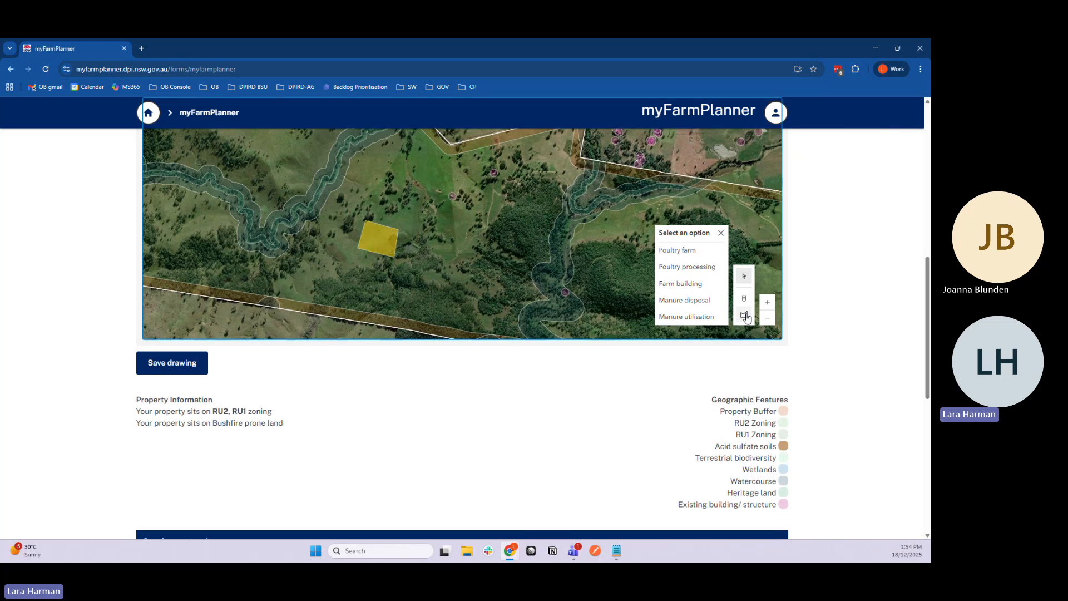
pyautogui.click(687, 267)
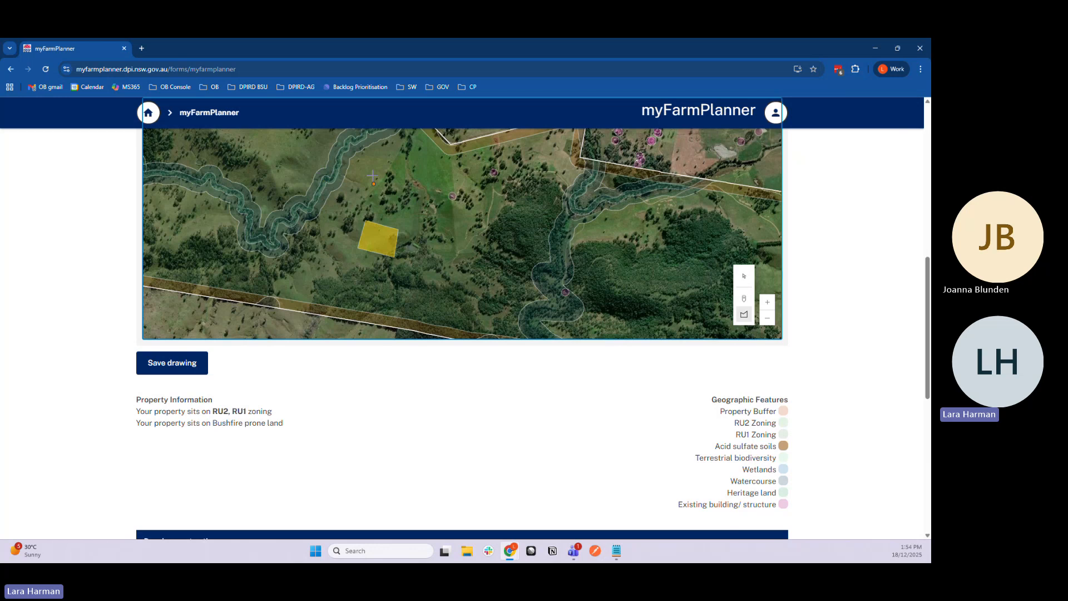
pyautogui.click(334, 157)
pyautogui.click(381, 173)
pyautogui.click(371, 199)
pyautogui.click(323, 182)
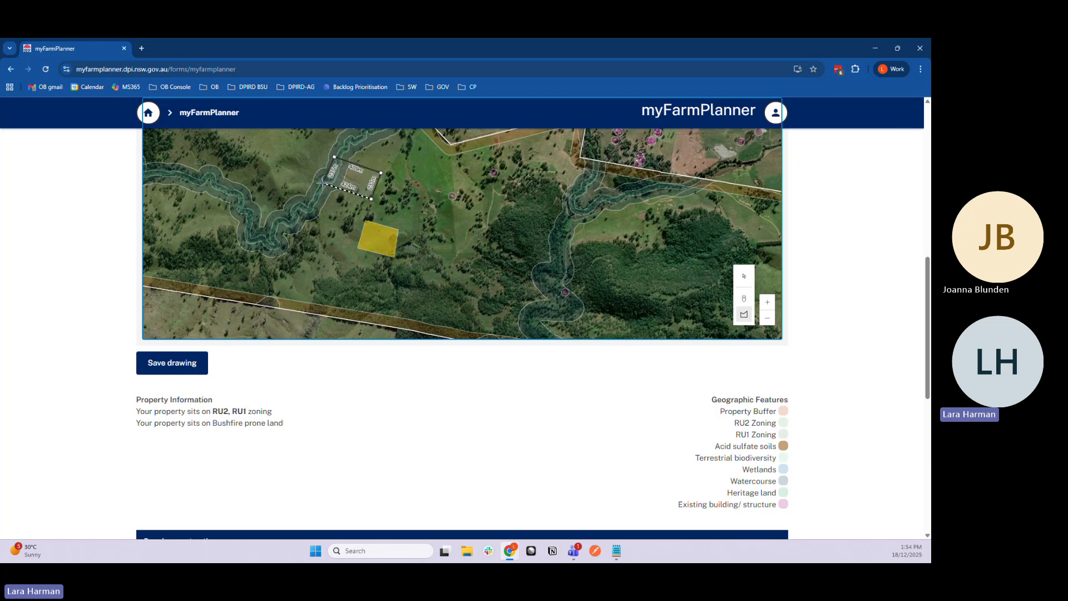
pyautogui.click(334, 157)
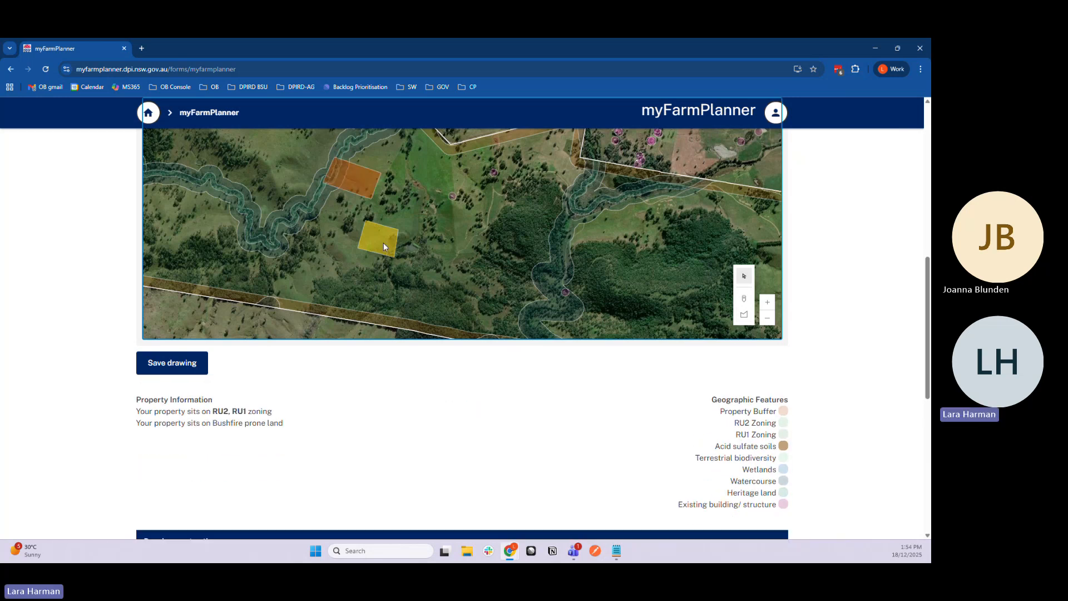
# Examine the poultry processing area's size, zone, development risk and considerations, and close its details
pyautogui.moveTo(928, 315)
pyautogui.mouseDown()
pyautogui.moveTo(930, 388)
pyautogui.moveTo(930, 319)
pyautogui.mouseUp()
pyautogui.click(358, 173)
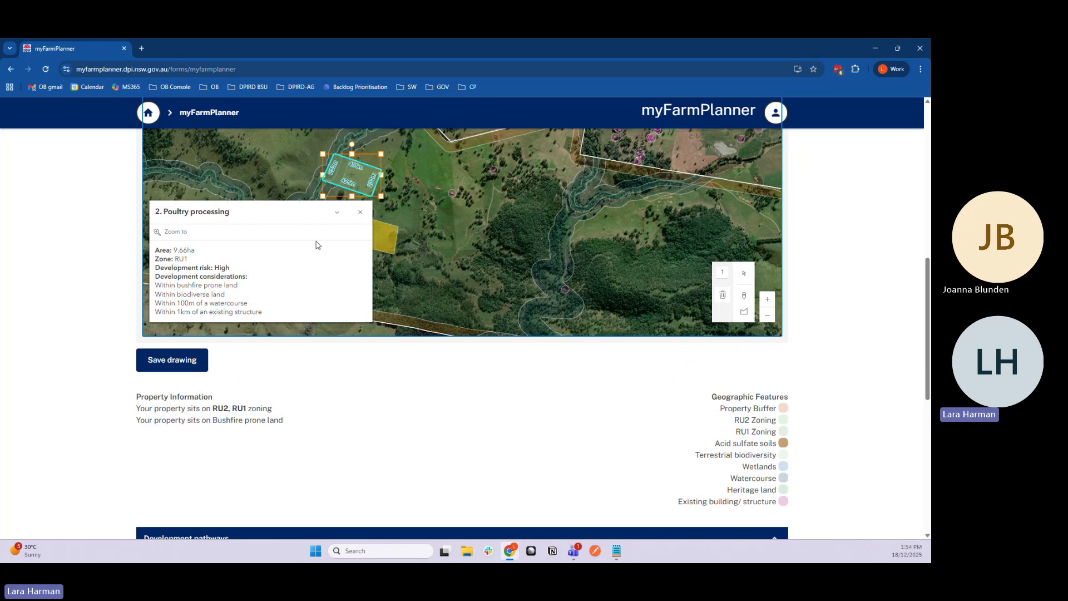
pyautogui.click(360, 212)
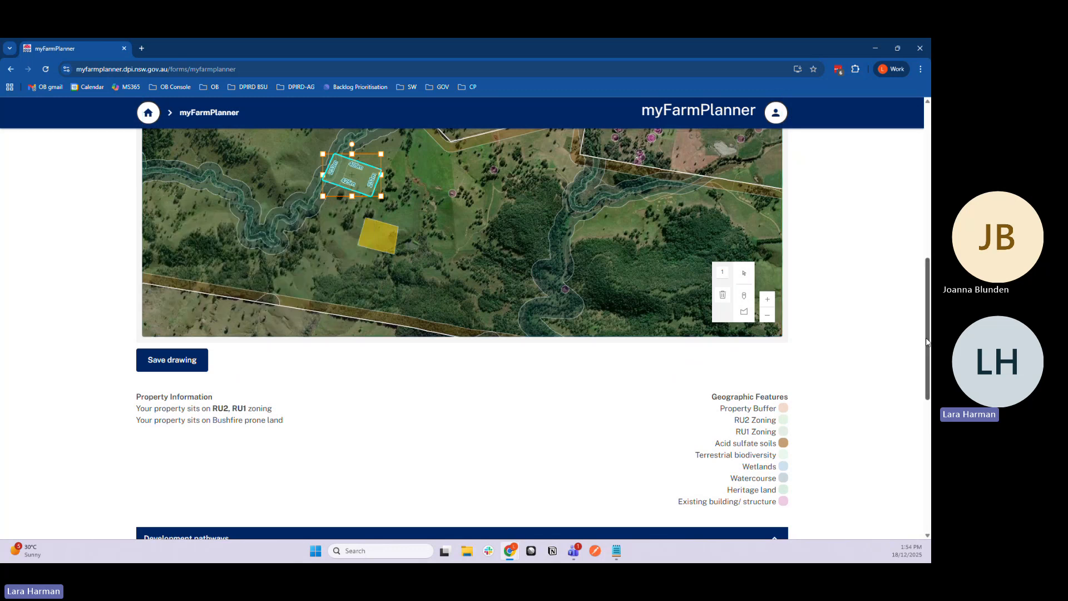
# Open the Summary and next steps page without saving the drawing and return to the Draw on the map page
pyautogui.moveTo(928, 342)
pyautogui.mouseDown()
pyautogui.moveTo(921, 384)
pyautogui.moveTo(928, 160)
pyautogui.moveTo(930, 269)
pyautogui.mouseUp()
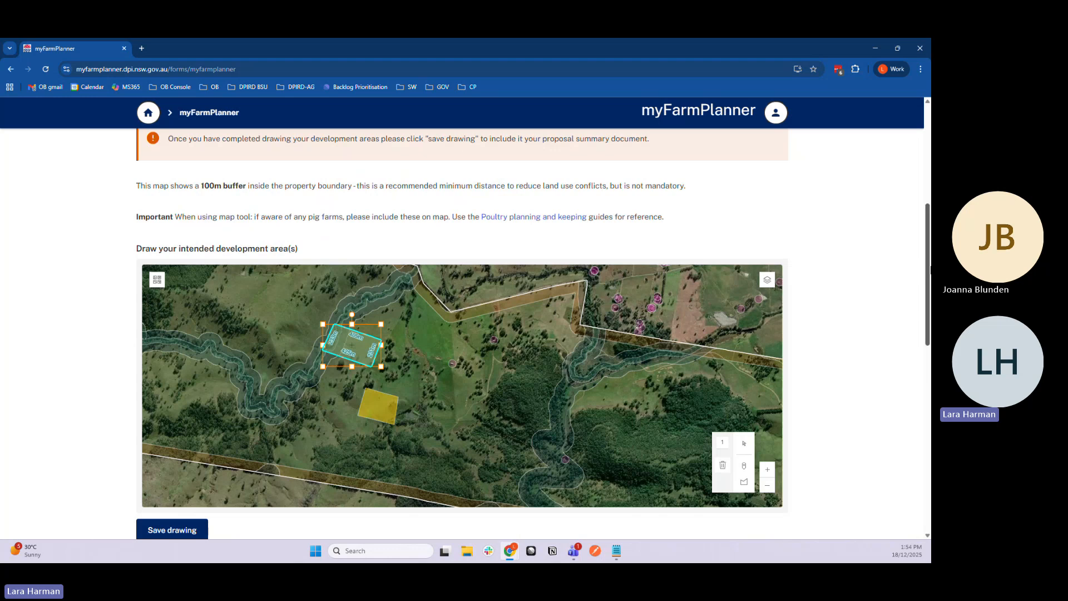
pyautogui.scroll(5, 616, 242)
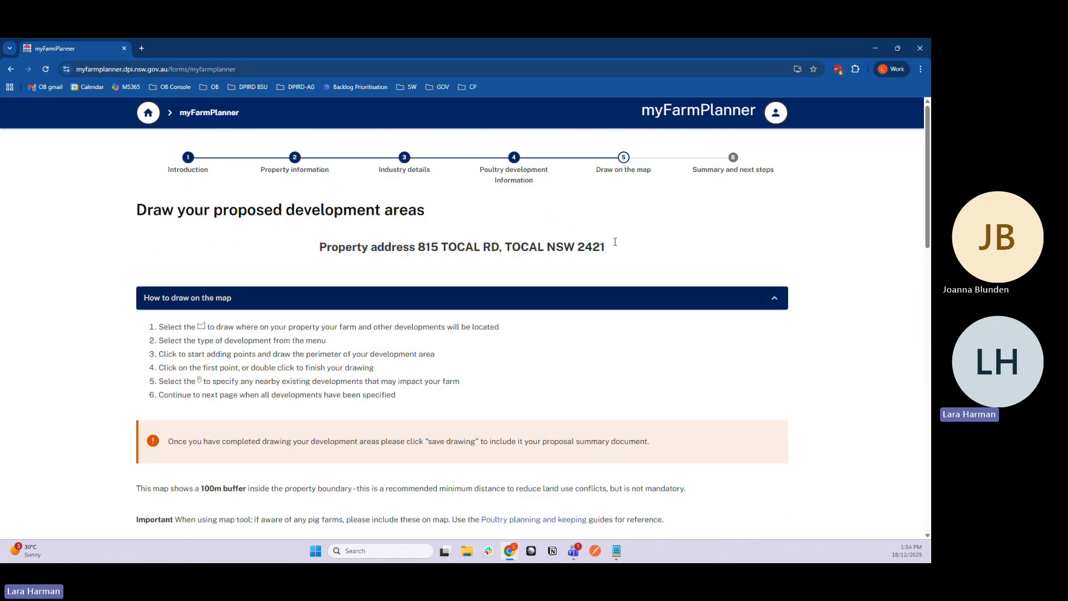
pyautogui.click(699, 174)
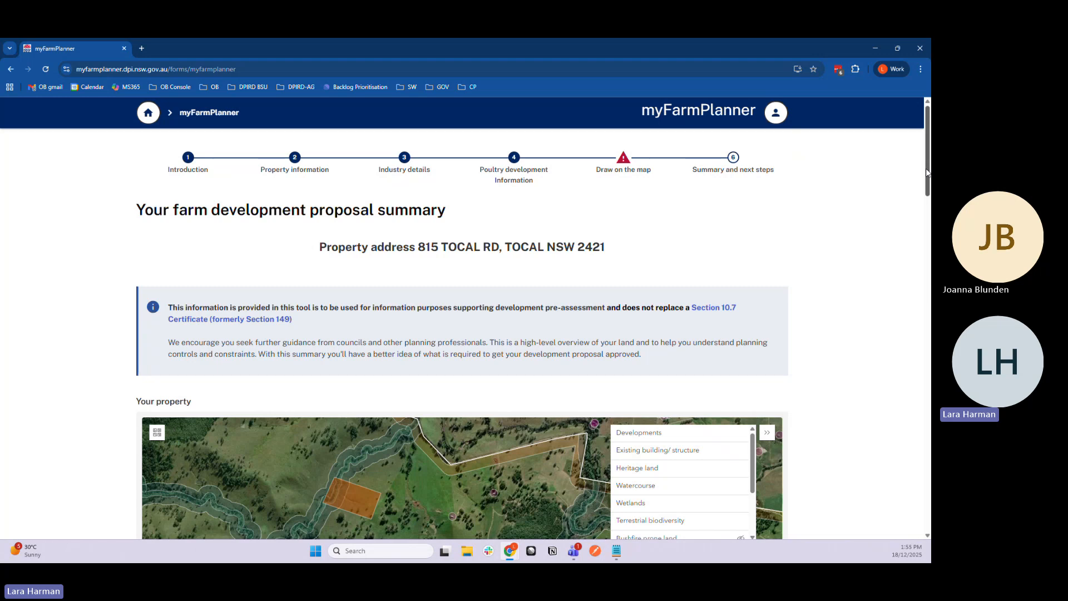
pyautogui.moveTo(927, 173)
pyautogui.mouseDown()
pyautogui.moveTo(927, 185)
pyautogui.moveTo(927, 172)
pyautogui.mouseUp()
pyautogui.click(607, 168)
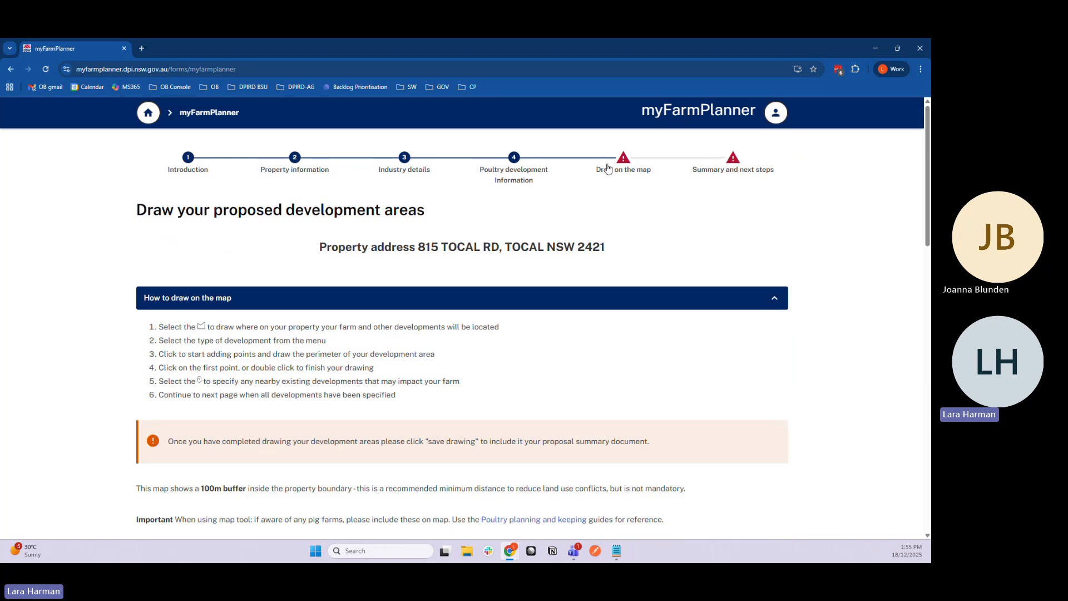
# Save the drawing of the development areas and continue to the Summary and next steps page
pyautogui.moveTo(927, 187); pyautogui.dragTo(929, 311)
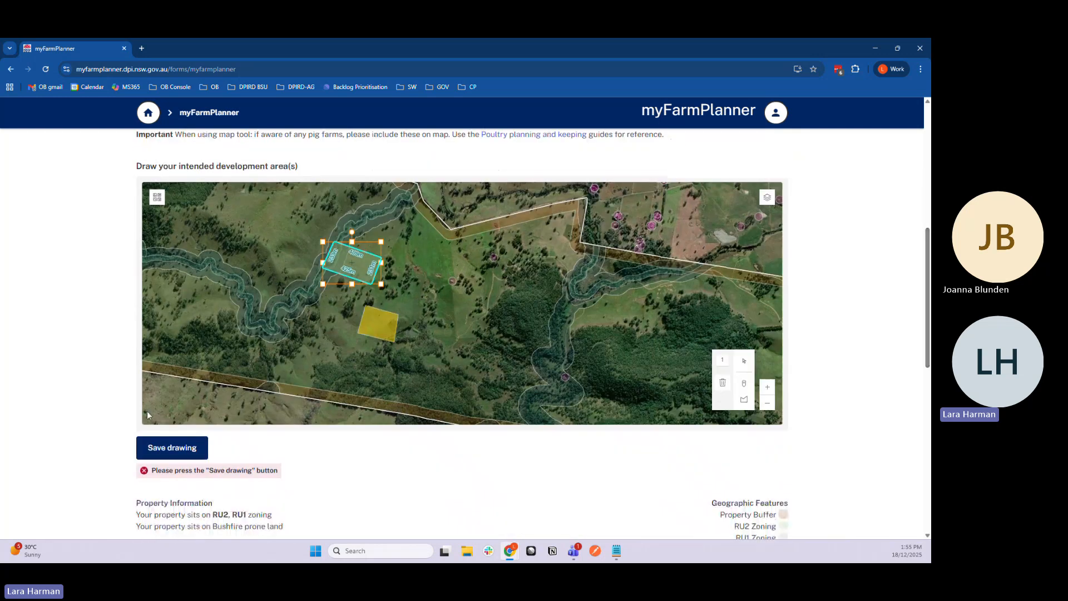
pyautogui.click(154, 457)
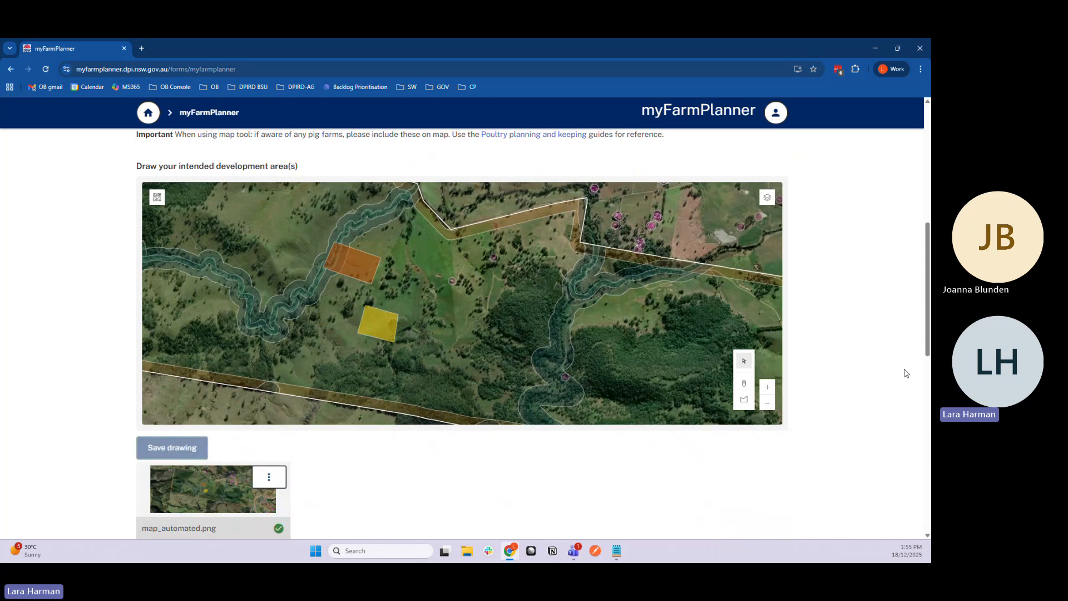
pyautogui.moveTo(928, 355); pyautogui.dragTo(928, 235)
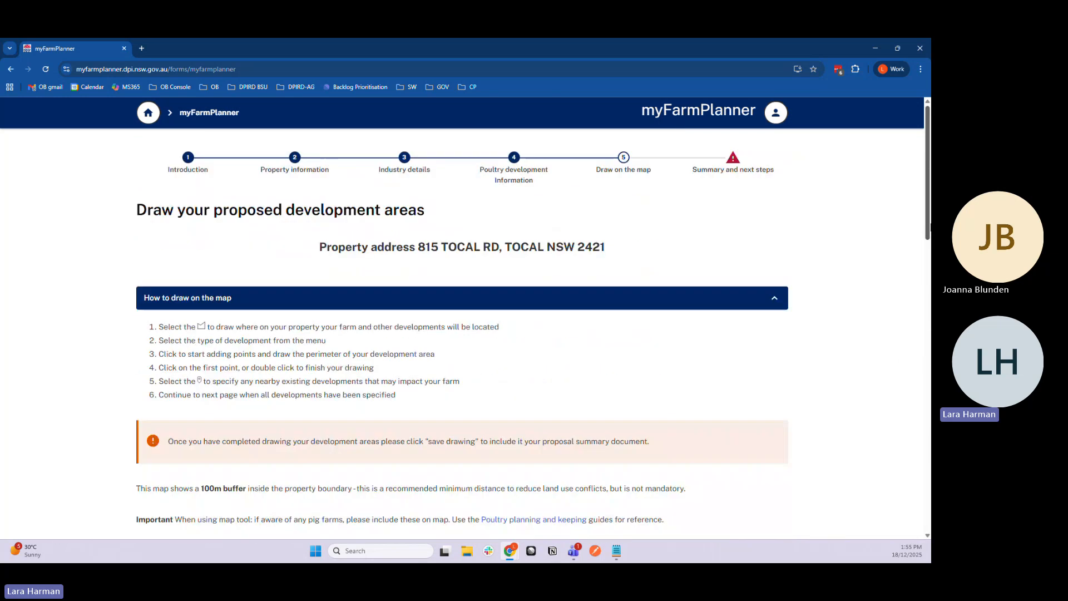
pyautogui.click(750, 173)
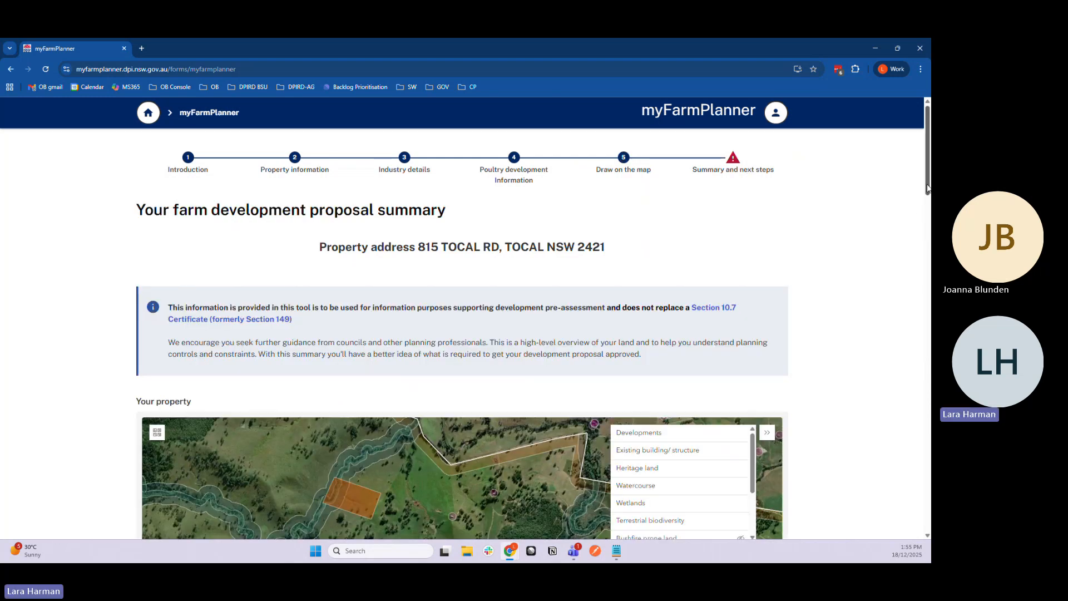
# Hide the layer list on the summary page's property map and examine the two drawn development areas
pyautogui.moveTo(927, 195); pyautogui.dragTo(928, 241)
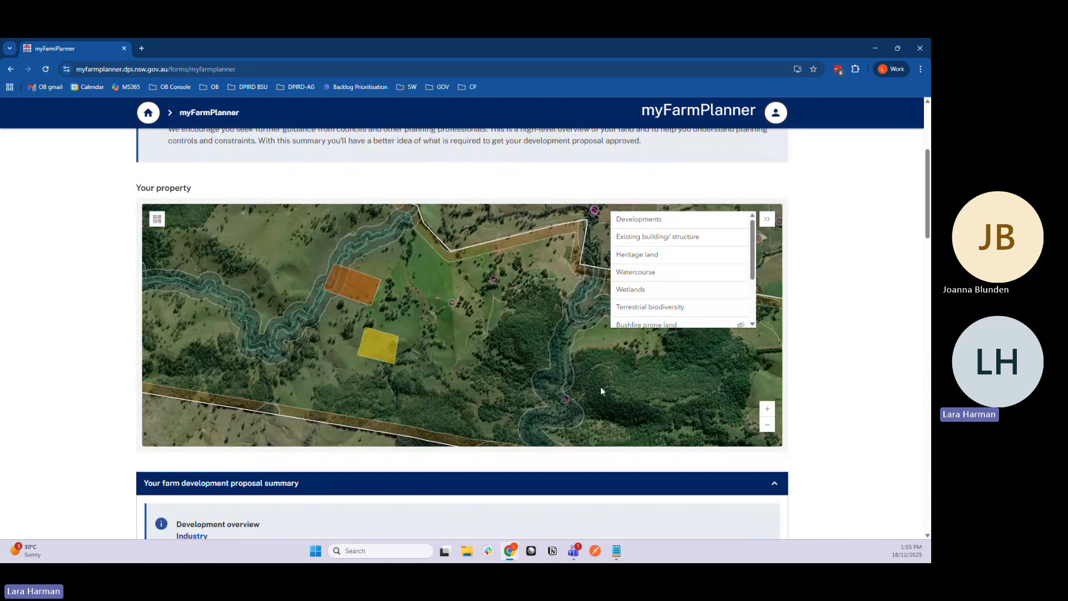
pyautogui.moveTo(731, 224)
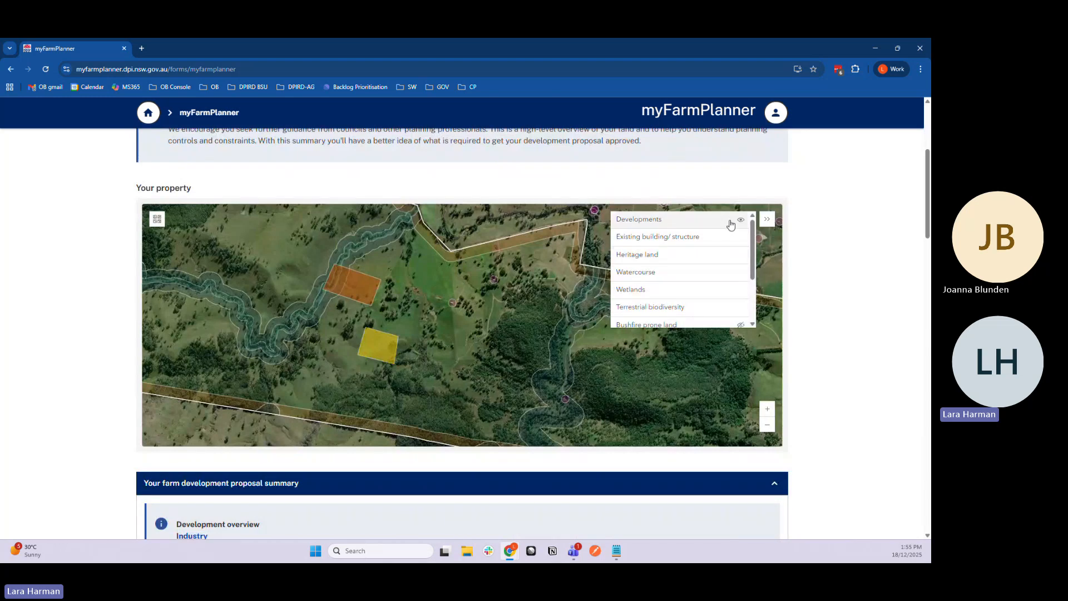
pyautogui.click(768, 219)
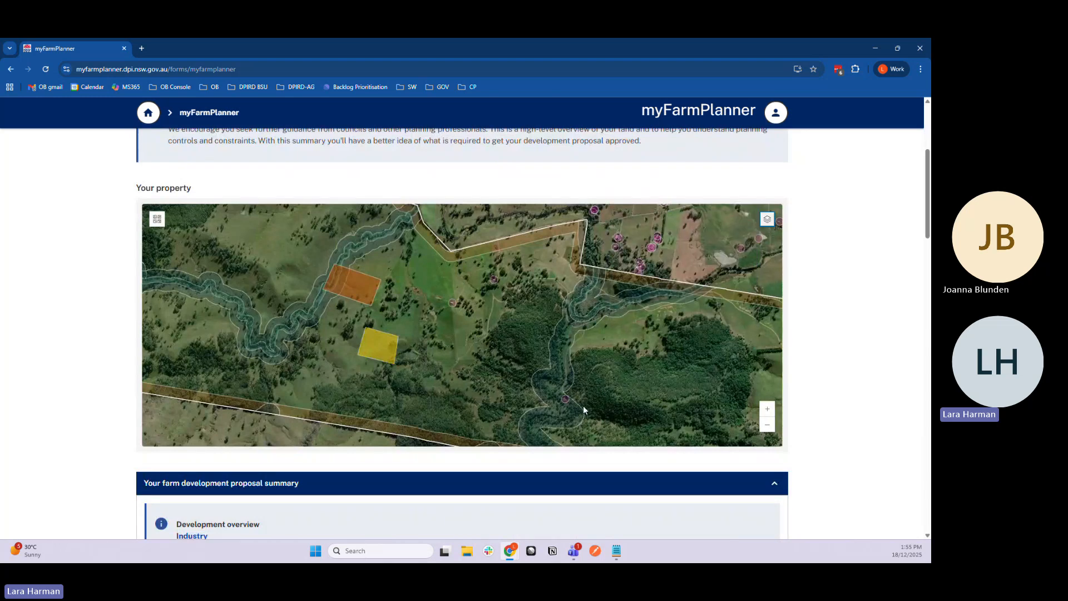
pyautogui.scroll(1, 578, 398)
pyautogui.scroll(-1, 576, 393)
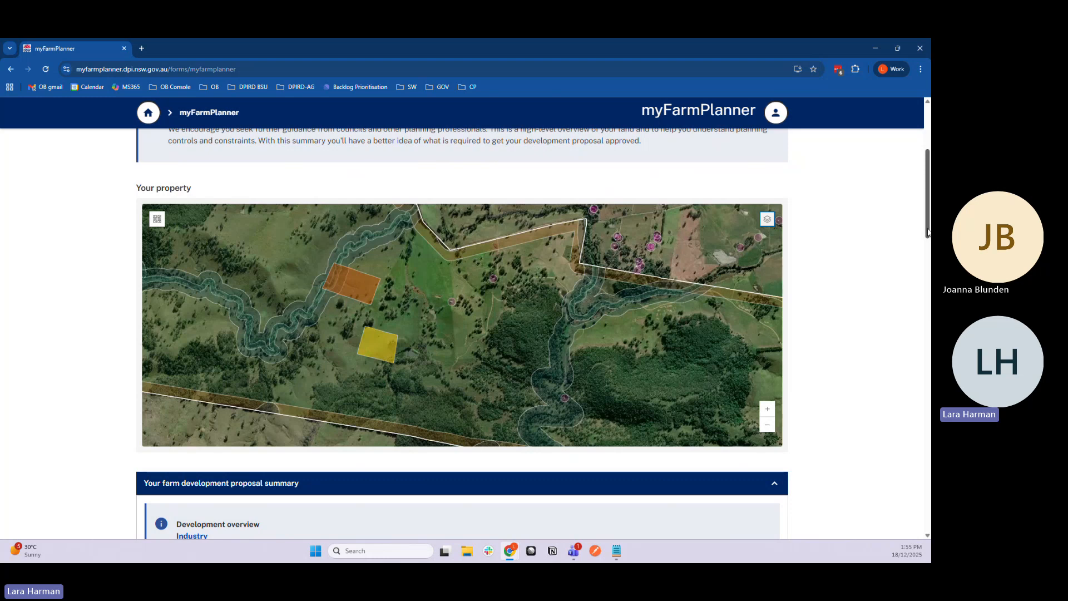
# Read the summary from the development overview through the quick summary, including the Legislation and regulations section, and collapse that section
pyautogui.moveTo(927, 233); pyautogui.dragTo(928, 282)
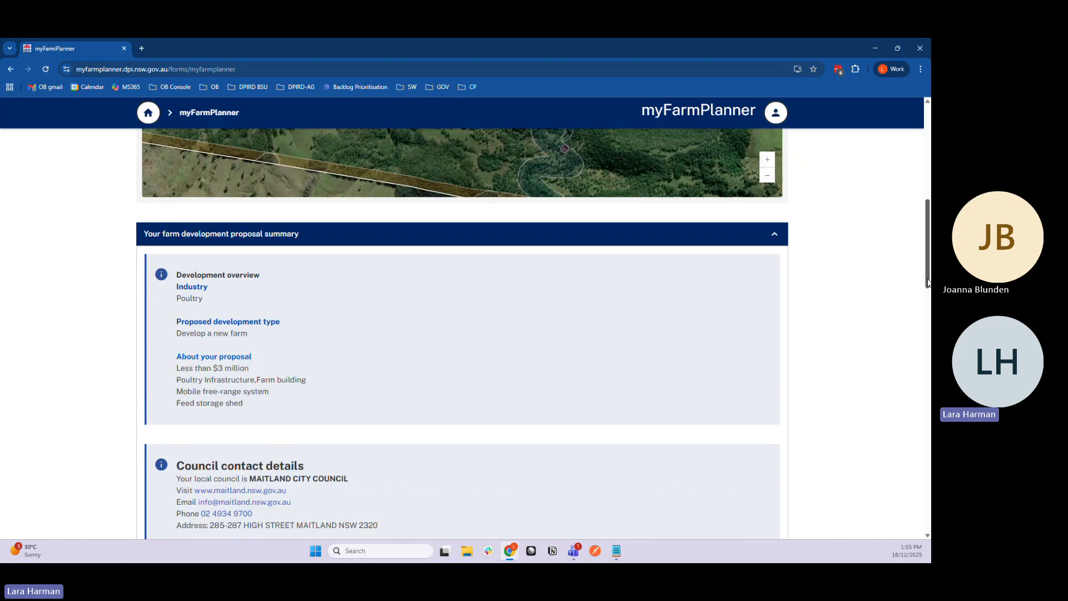
pyautogui.moveTo(928, 282); pyautogui.dragTo(929, 400)
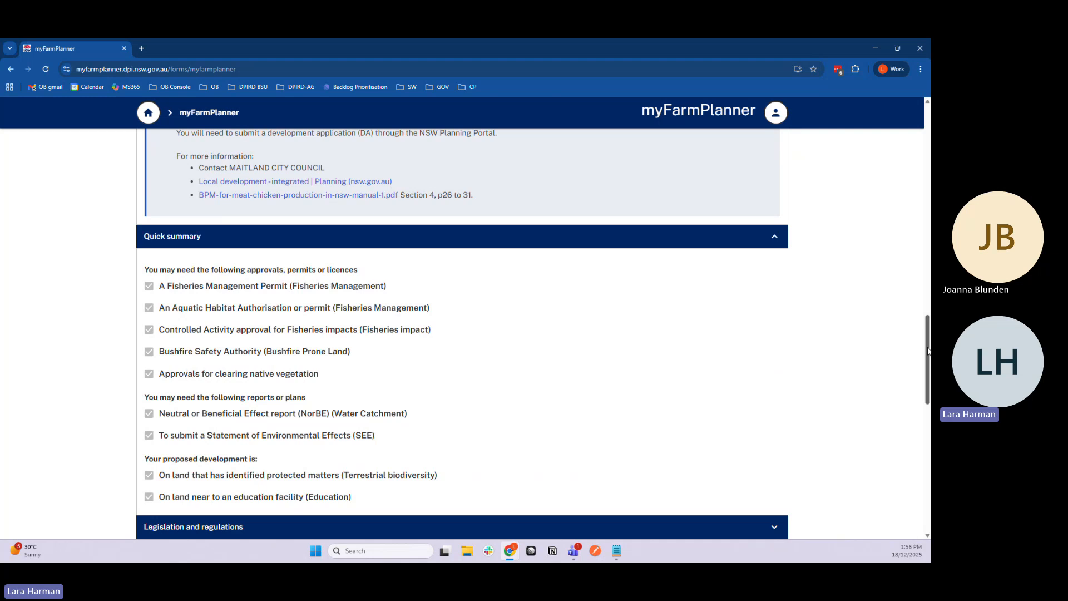
pyautogui.moveTo(928, 350); pyautogui.dragTo(926, 410)
pyautogui.click(603, 232)
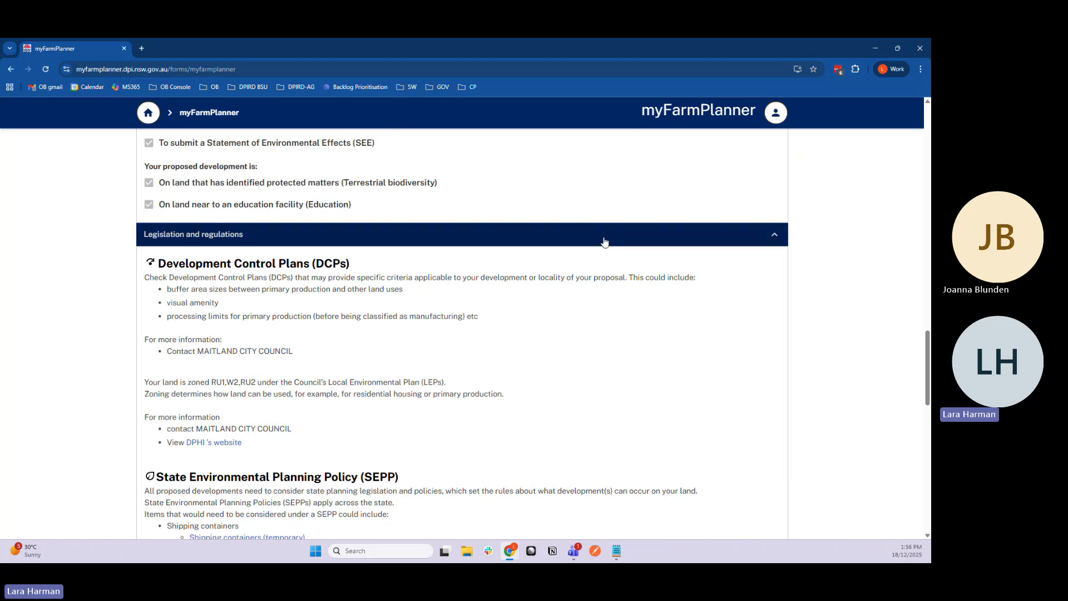
pyautogui.click(605, 242)
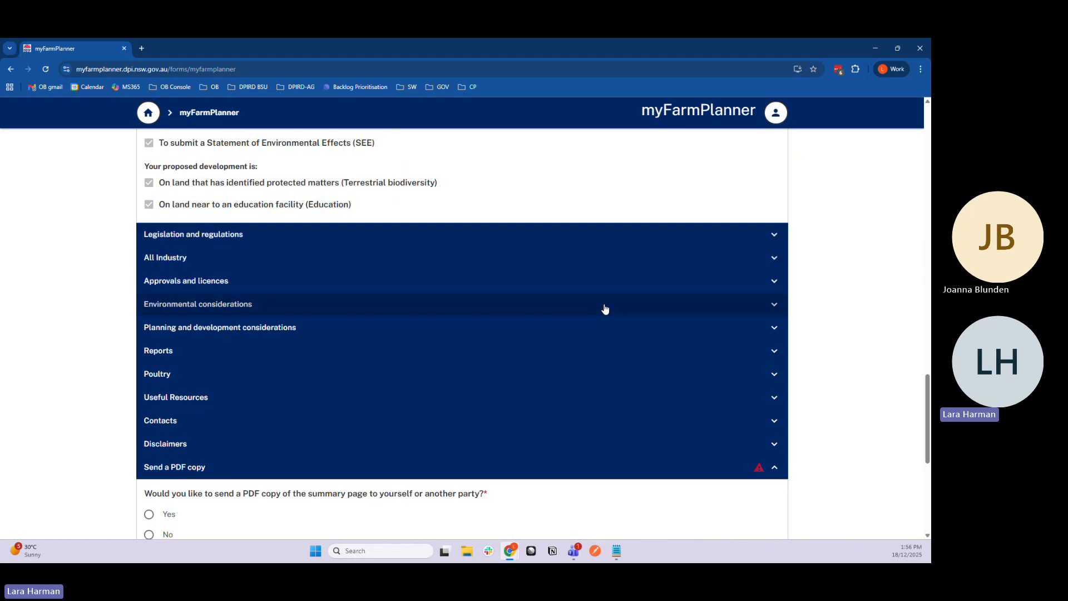
# Examine the Planning and development considerations section, collapse it, and read through the Poultry section down to Pigs and Poultry
pyautogui.click(598, 337)
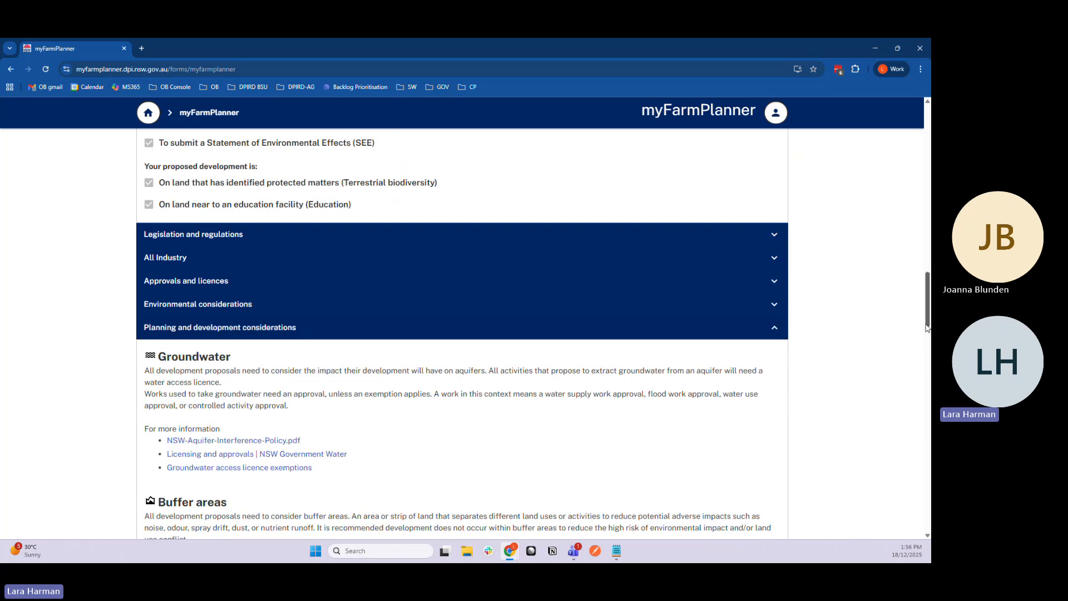
pyautogui.moveTo(927, 328); pyautogui.dragTo(924, 335)
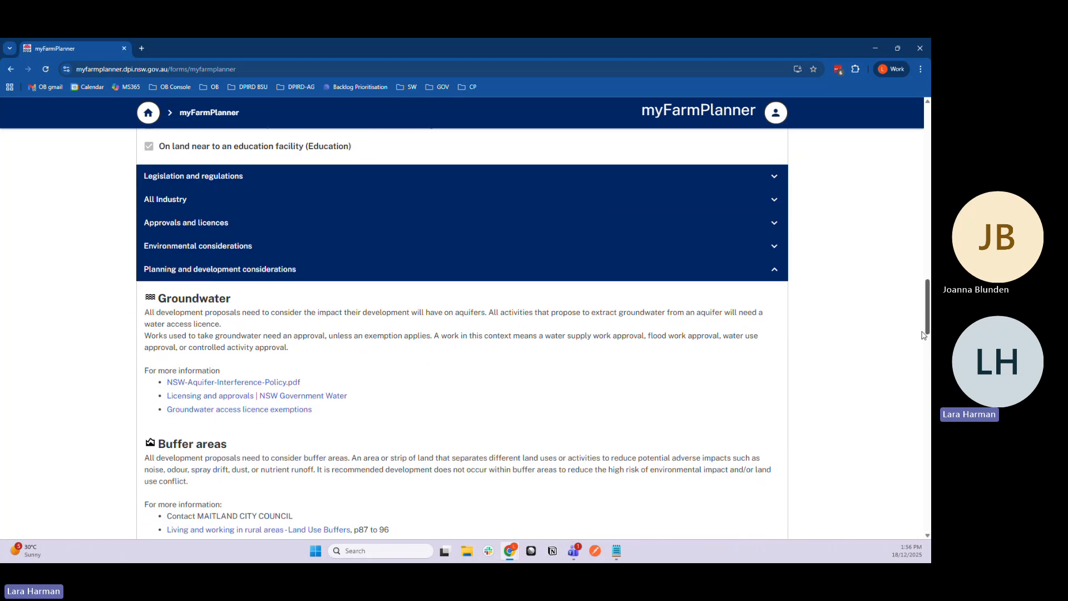
pyautogui.click(352, 279)
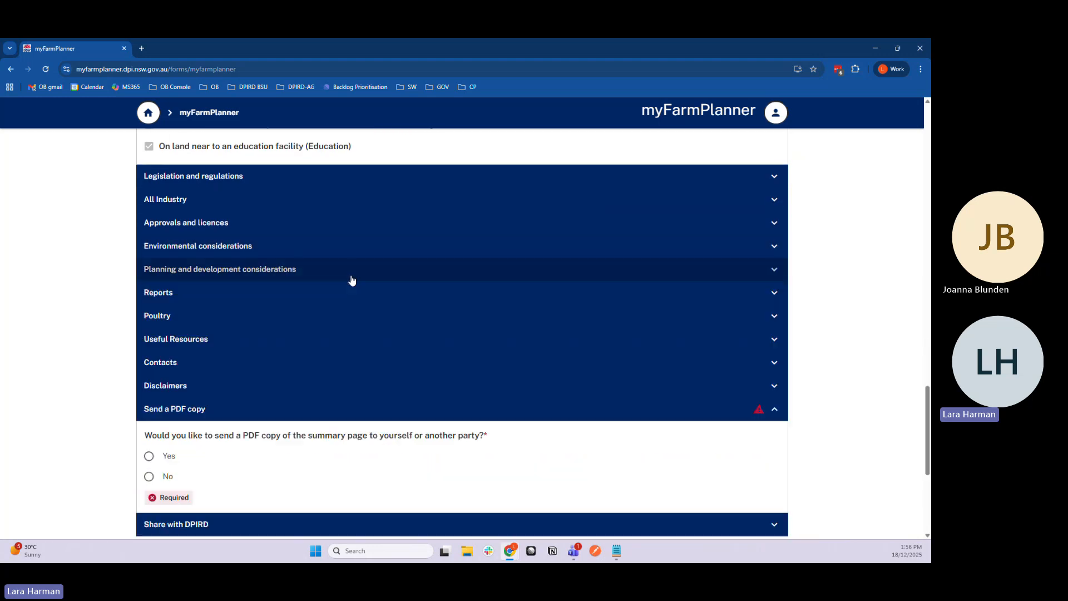
pyautogui.click(364, 317)
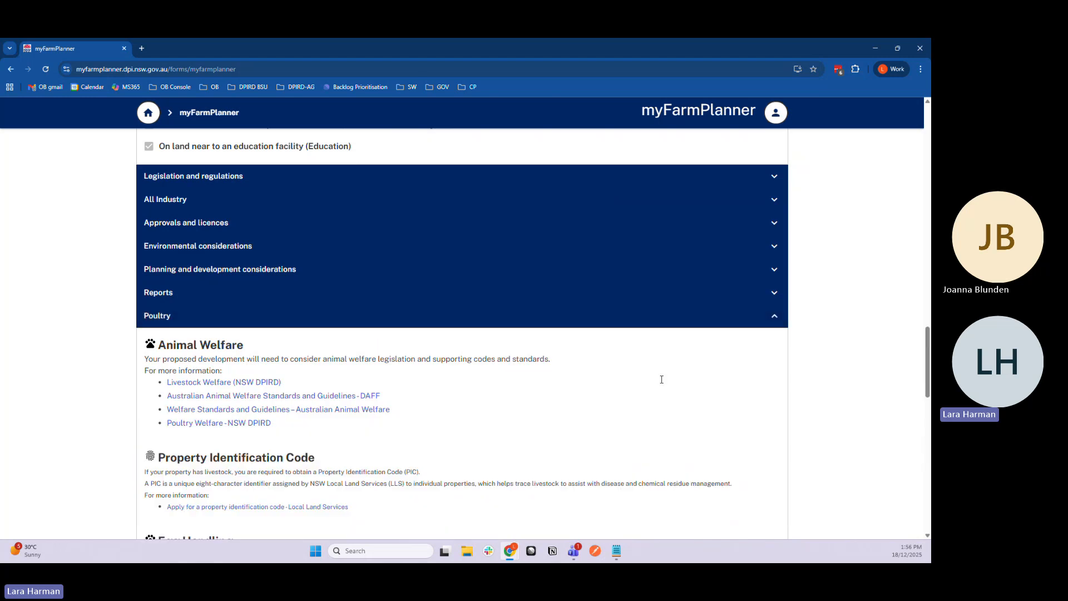
pyautogui.moveTo(926, 343); pyautogui.dragTo(915, 428)
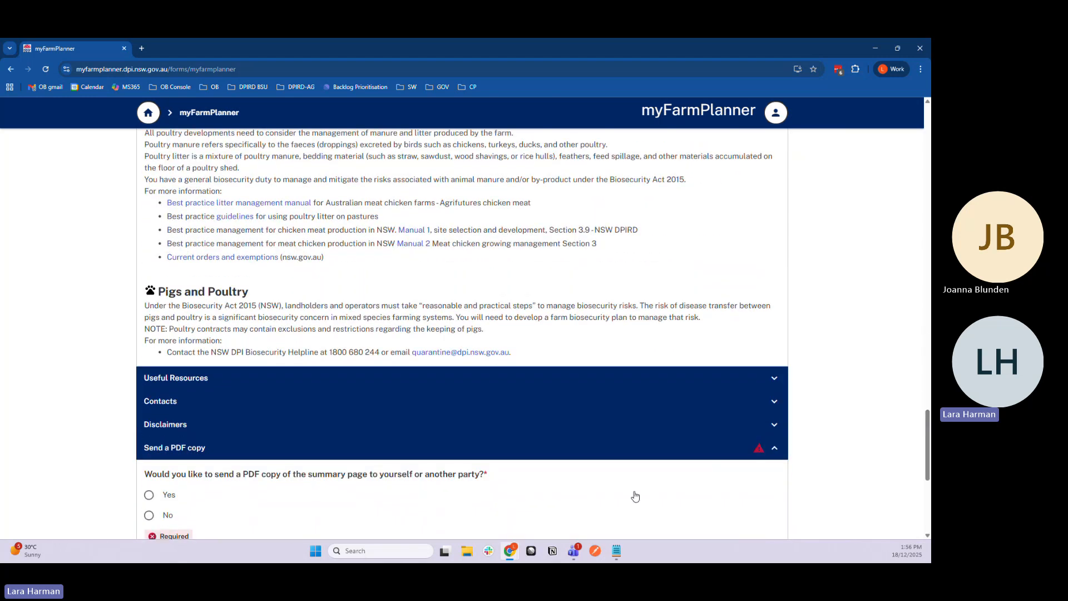
# Expand the Contacts section, read the government and poultry industry contacts, and go back up to the quick summary
pyautogui.click(273, 411)
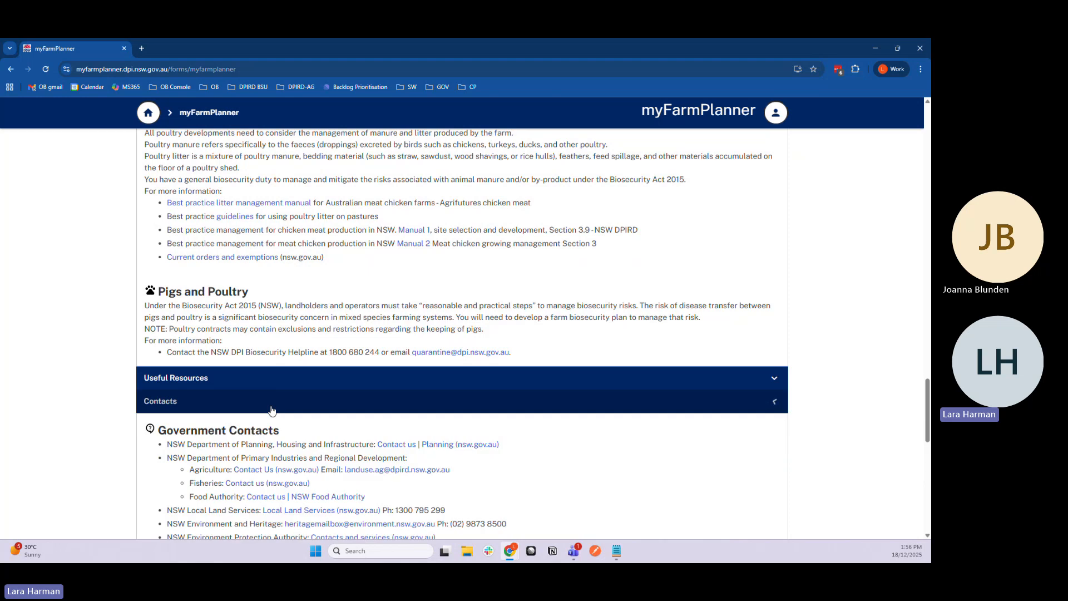
pyautogui.moveTo(926, 379); pyautogui.dragTo(928, 435)
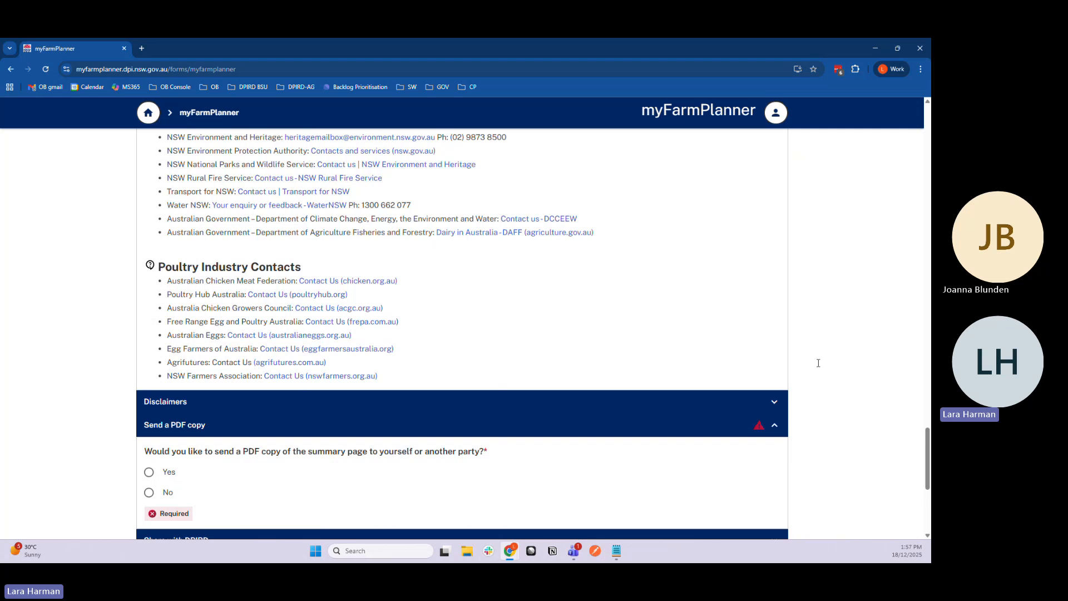
pyautogui.moveTo(928, 441); pyautogui.dragTo(928, 285)
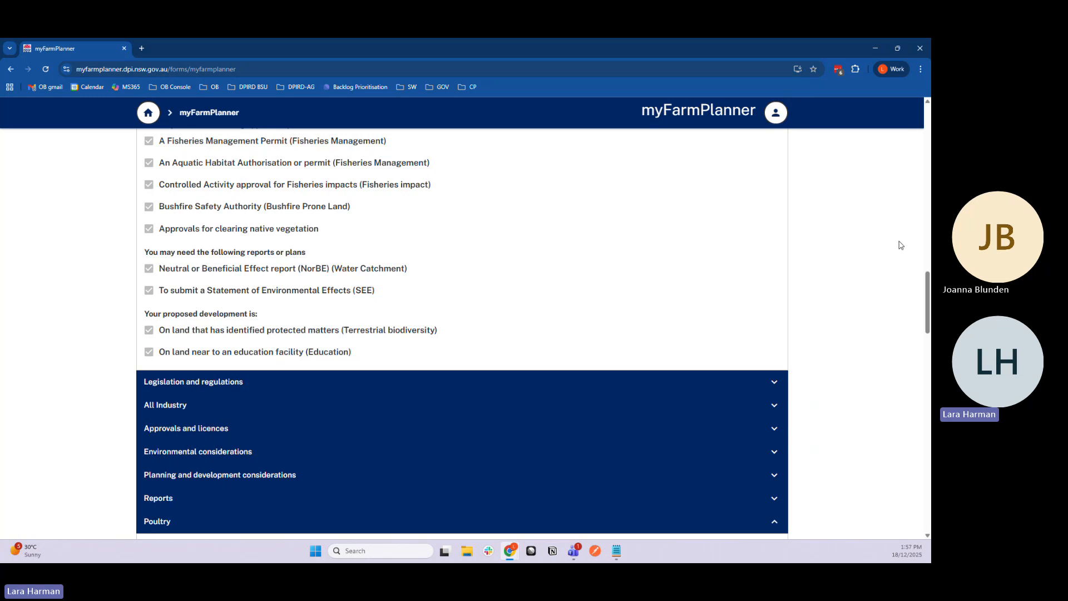
# Leave the pre-assessment form for the home page, saving the proposal as a draft
pyautogui.click(148, 112)
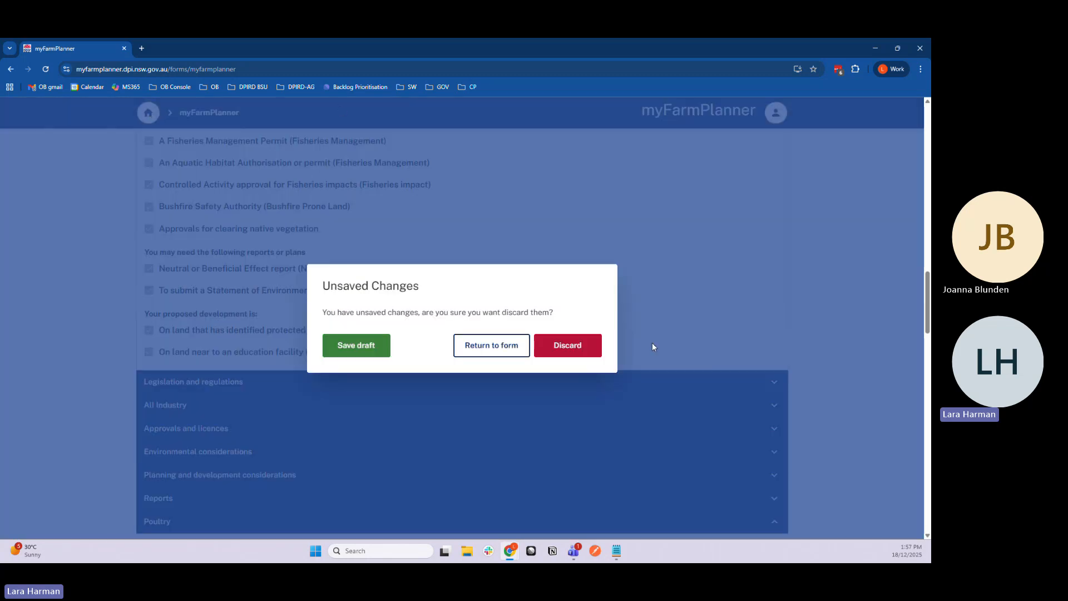
pyautogui.click(365, 354)
pyautogui.click(560, 373)
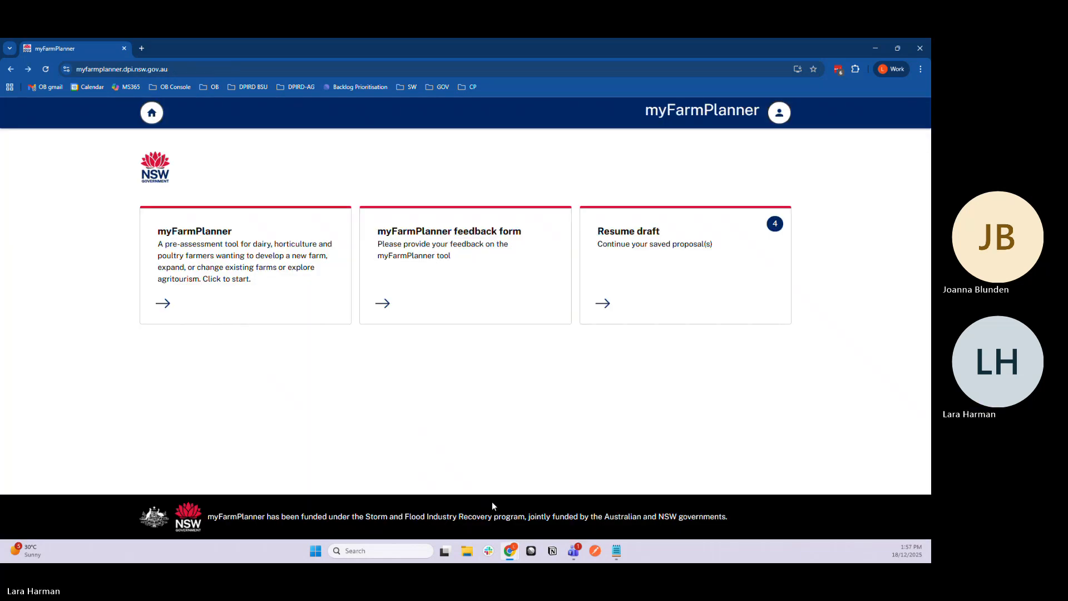
# Open the myFarmPlanner feedback form, examine its fields, and return to the home page without filling it in
pyautogui.click(513, 303)
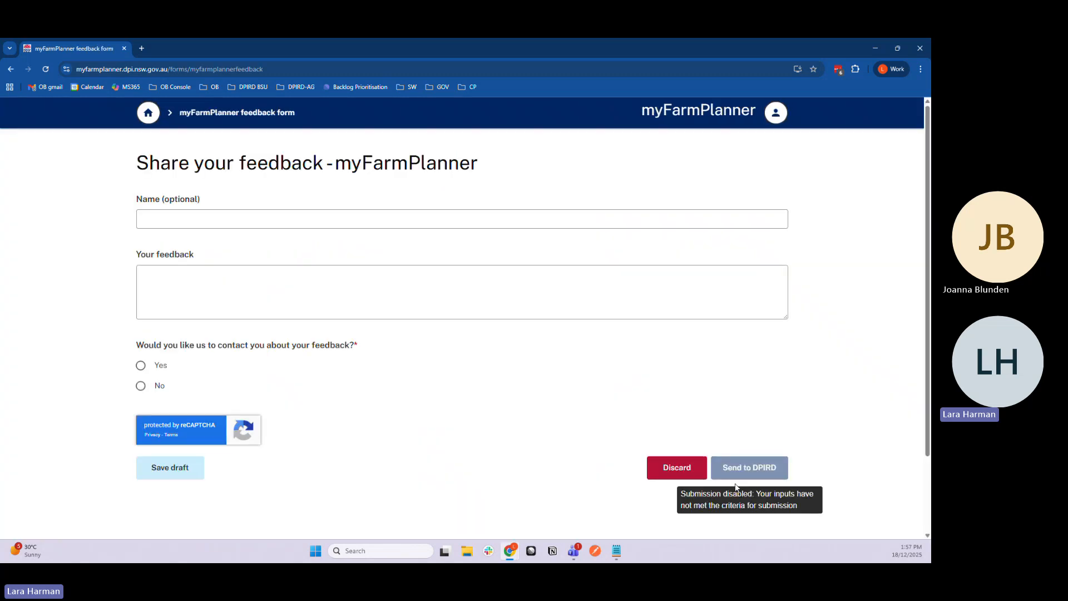
pyautogui.click(148, 113)
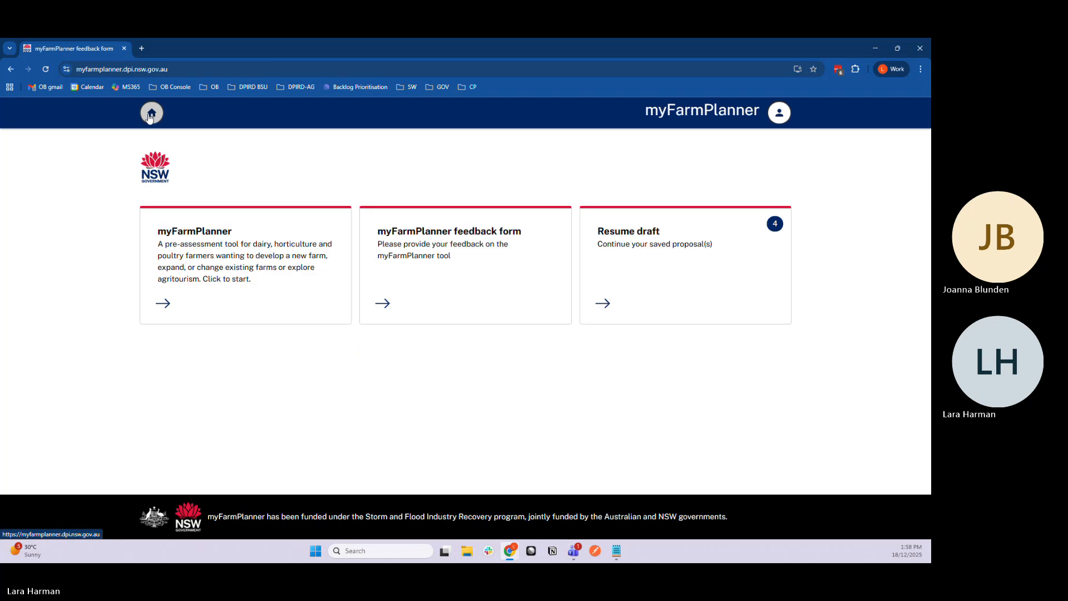